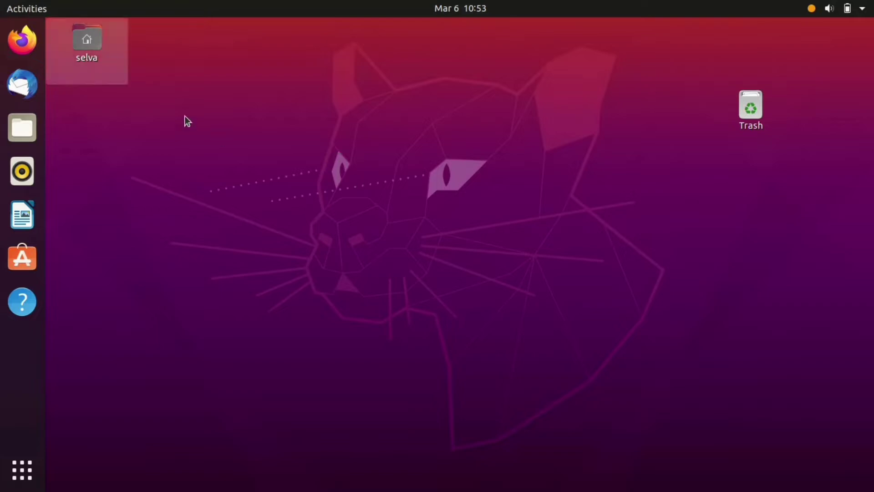
# - Launch Firefox from the dock
pyautogui.click(21, 40)
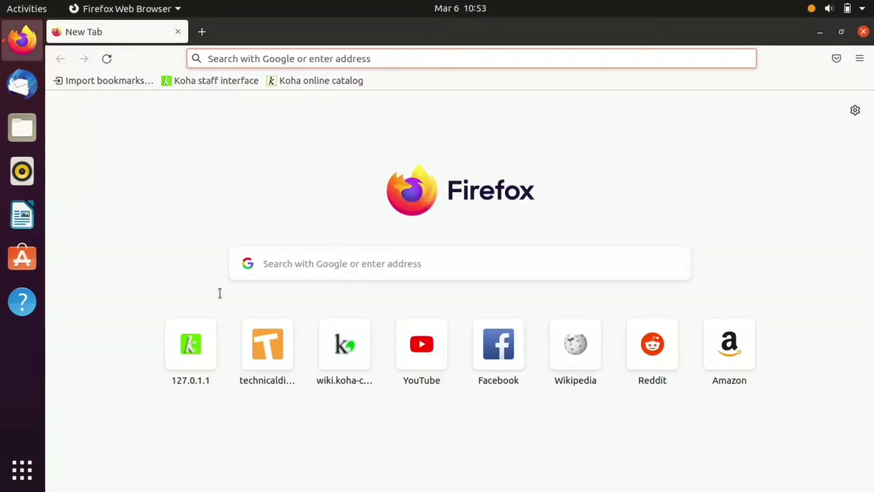
# - Log in to the Koha staff interface from its bookmark using the saved staff login
pyautogui.click(215, 82)
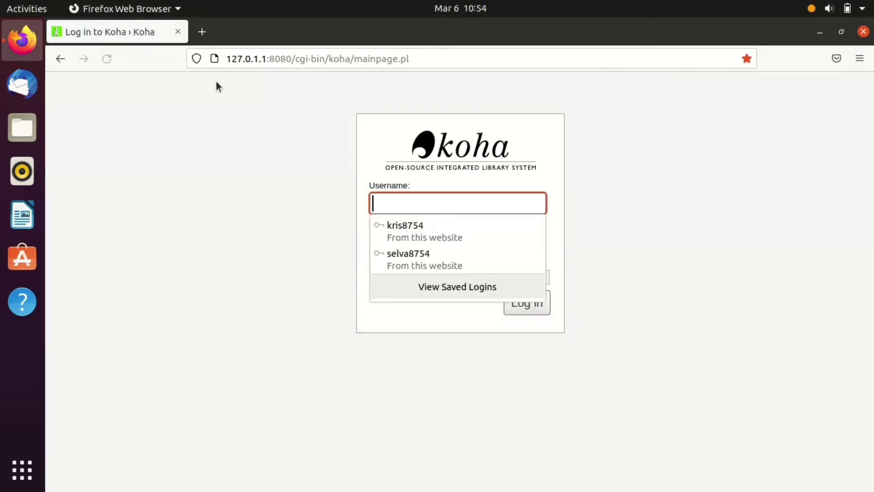
pyautogui.click(464, 254)
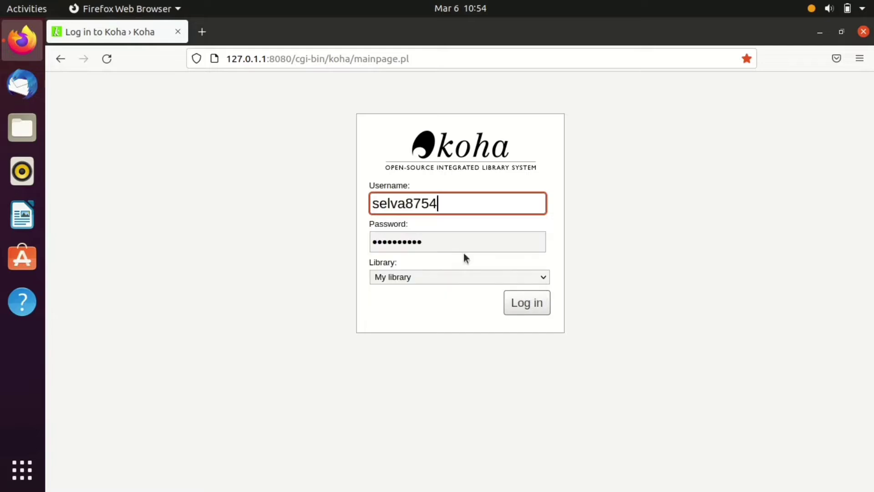
pyautogui.click(523, 311)
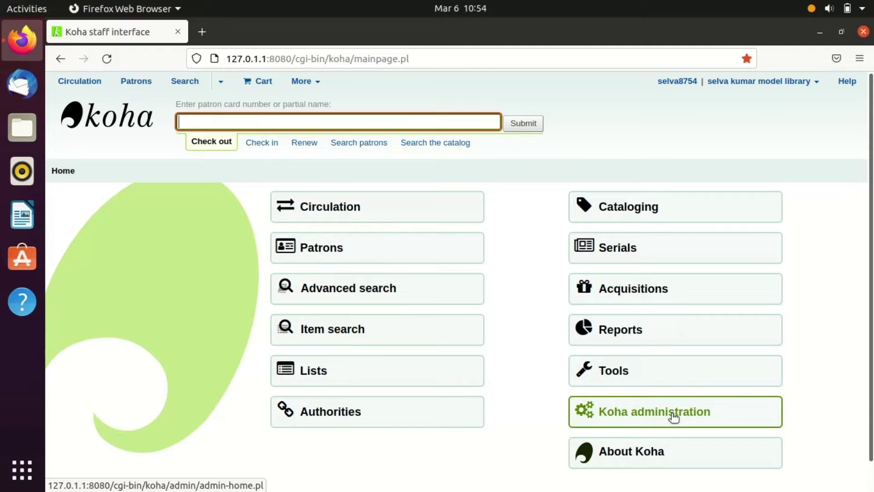
# - Go to Koha administration and open Libraries under Basic parameters
pyautogui.click(674, 412)
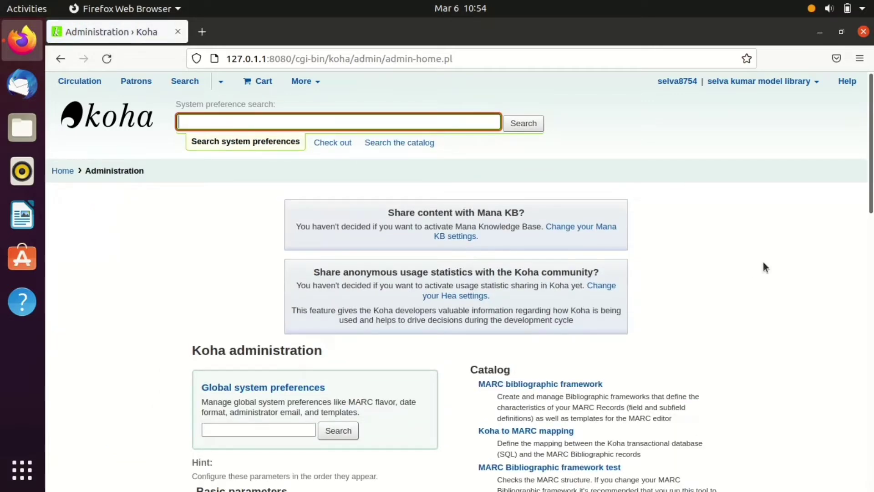
pyautogui.press('Down')
pyautogui.click(794, 250)
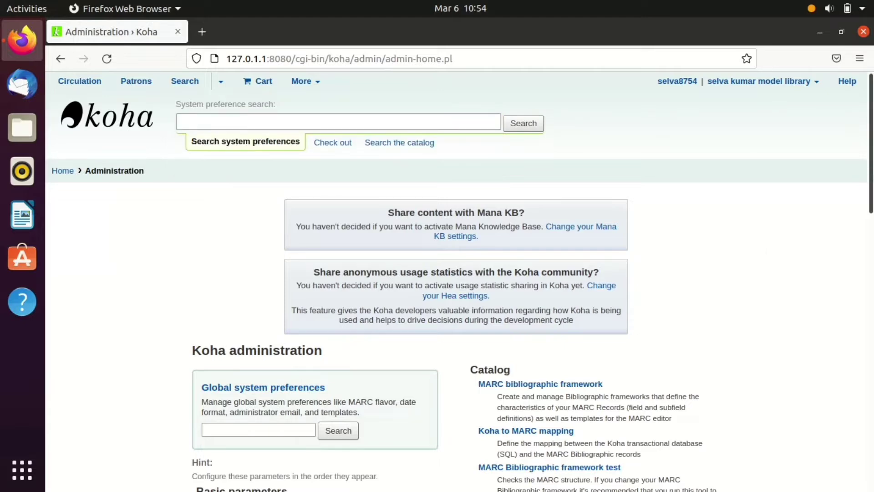
pyautogui.moveTo(872, 166); pyautogui.dragTo(872, 279)
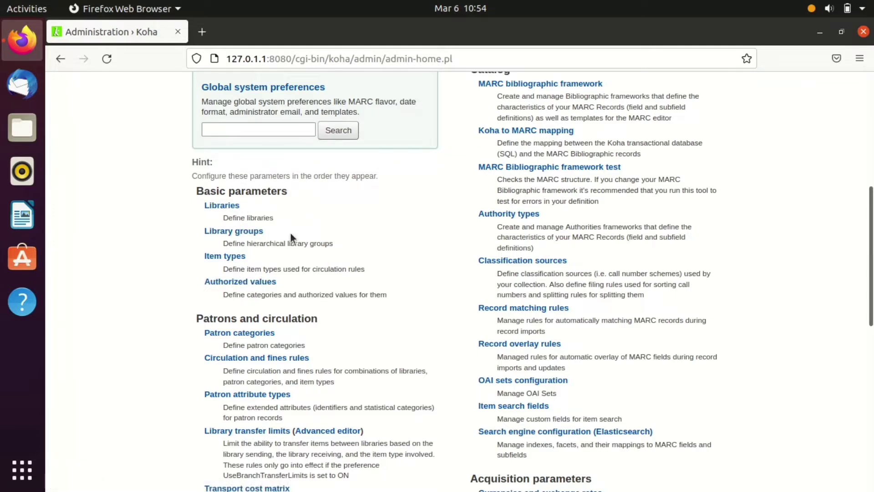
pyautogui.click(231, 207)
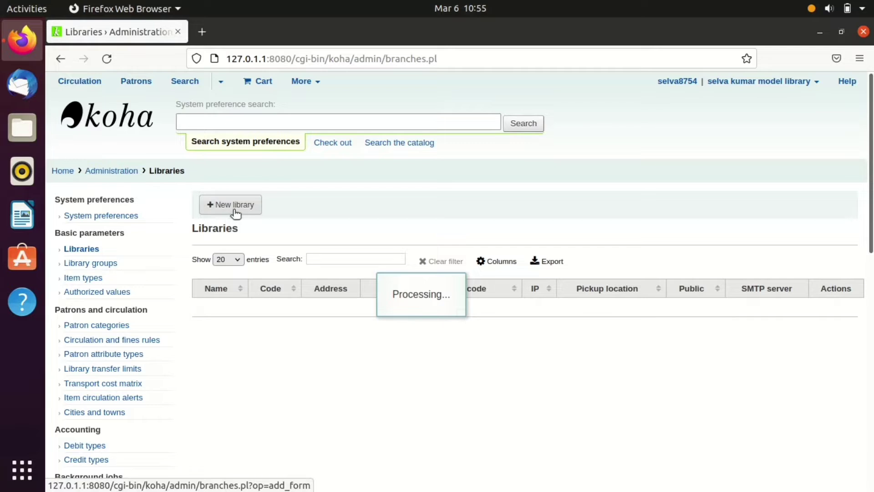
# - Start a new library with code SKSL and enter its full name, correcting typos
pyautogui.click(236, 209)
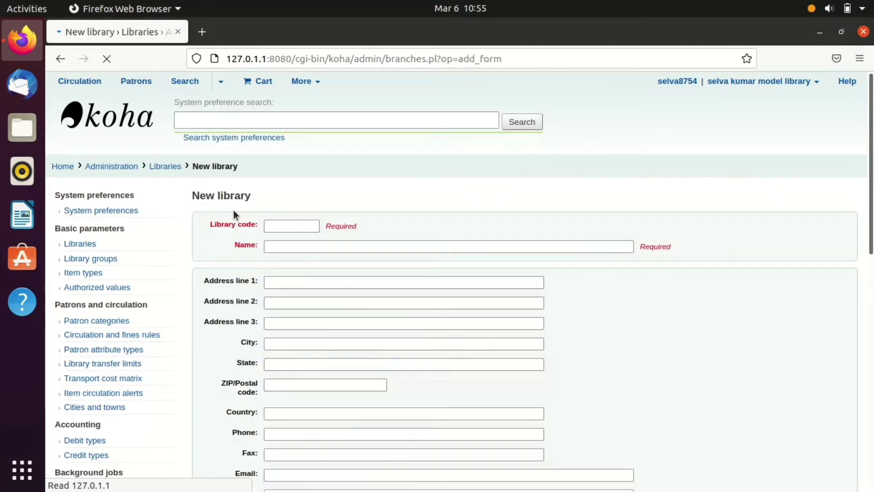
pyautogui.click(276, 232)
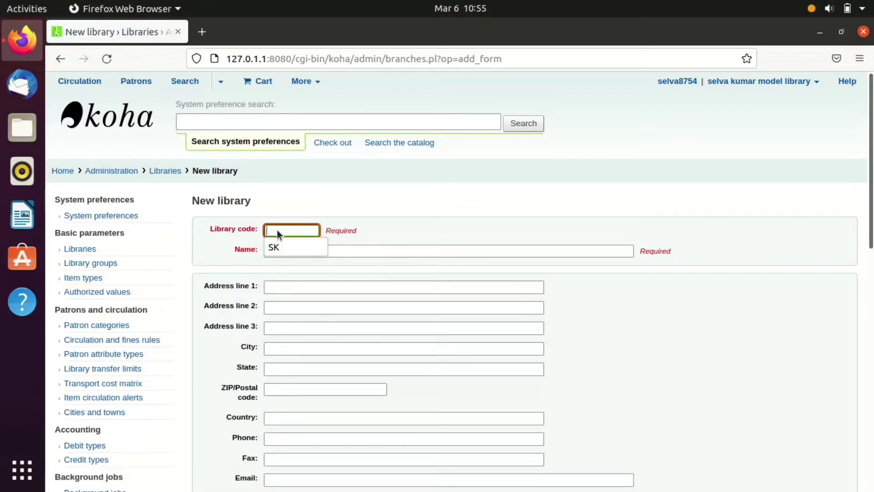
pyautogui.write('SKSL')
pyautogui.click(288, 247)
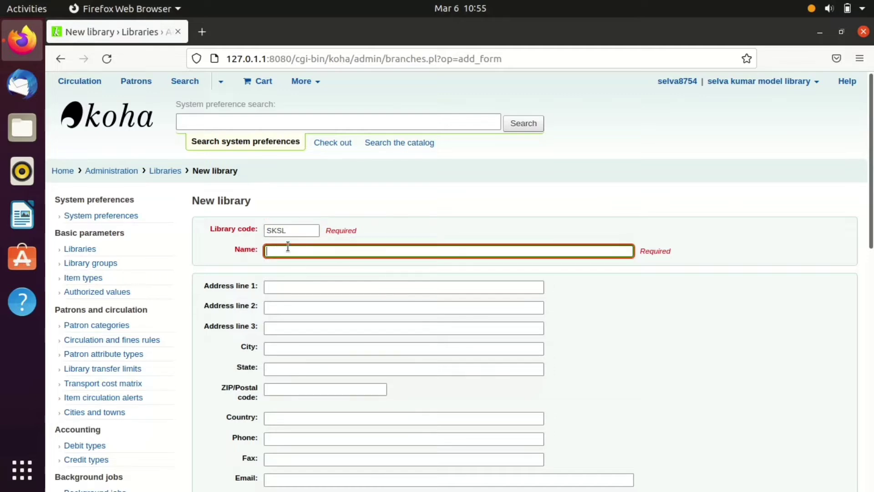
pyautogui.write('SELVA')
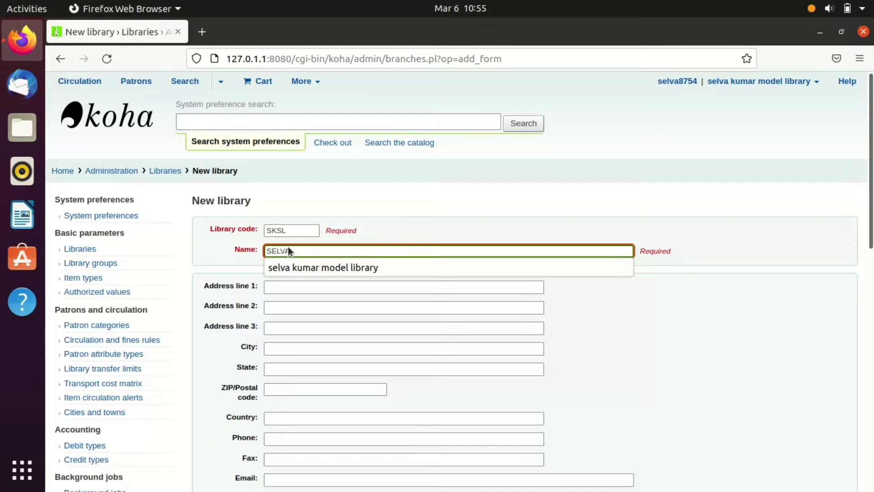
pyautogui.write('KUMAR S[E')
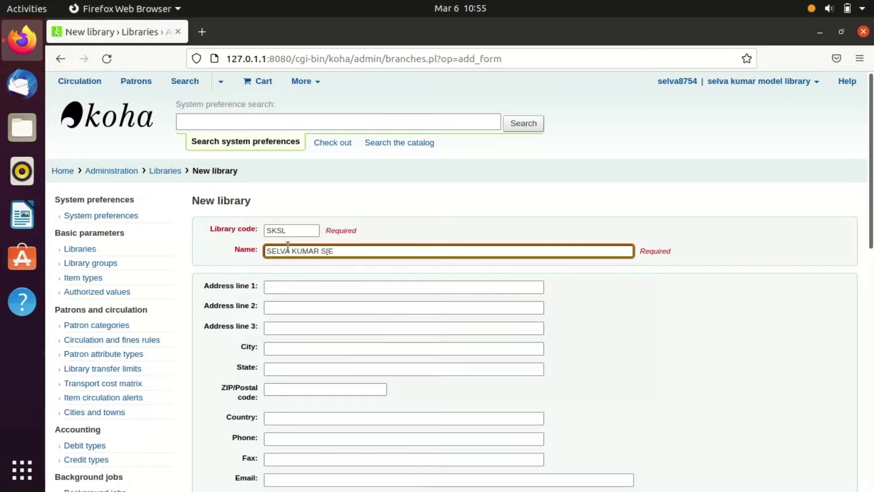
pyautogui.press('BackSpace')
pyautogui.press('BackSpace')
pyautogui.write('PEC')
pyautogui.write('IAL L')
pyautogui.write('U')
pyautogui.press('BackSpace')
pyautogui.press('BackSpace')
pyautogui.write('IBRARY')
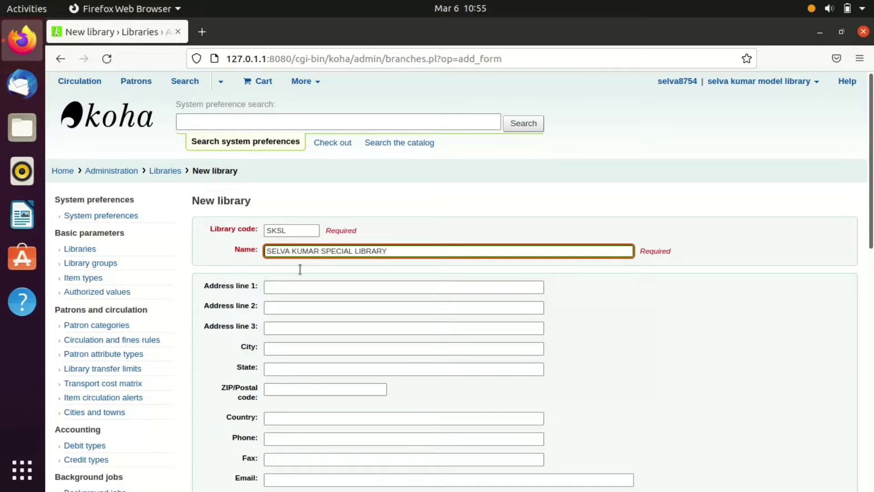
pyautogui.click(303, 291)
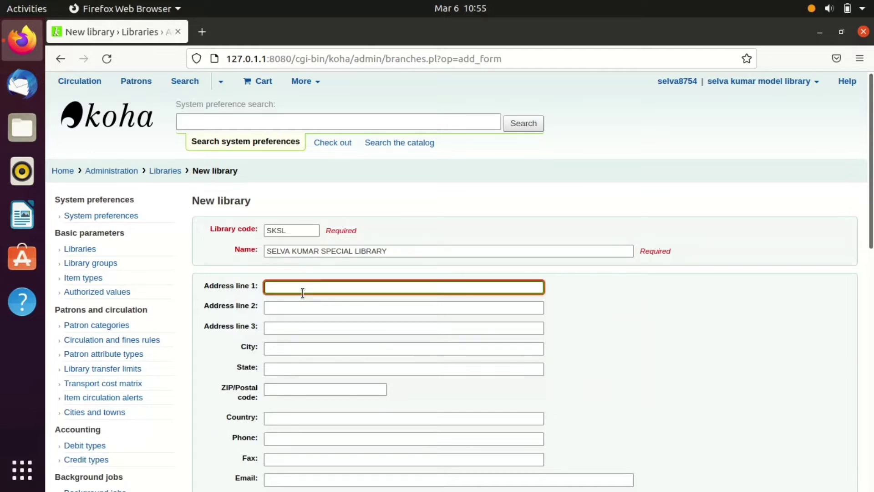
# - Enter the library's street address lines and the city Chennai
pyautogui.click(300, 310)
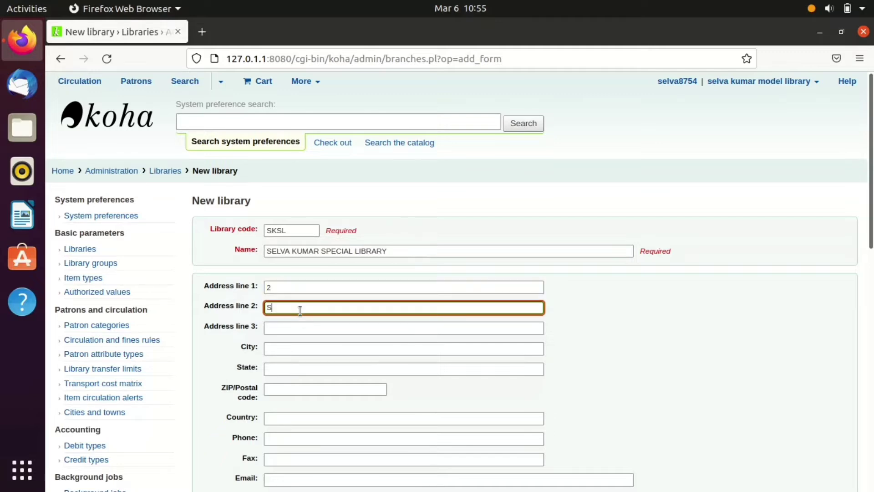
pyautogui.click(302, 328)
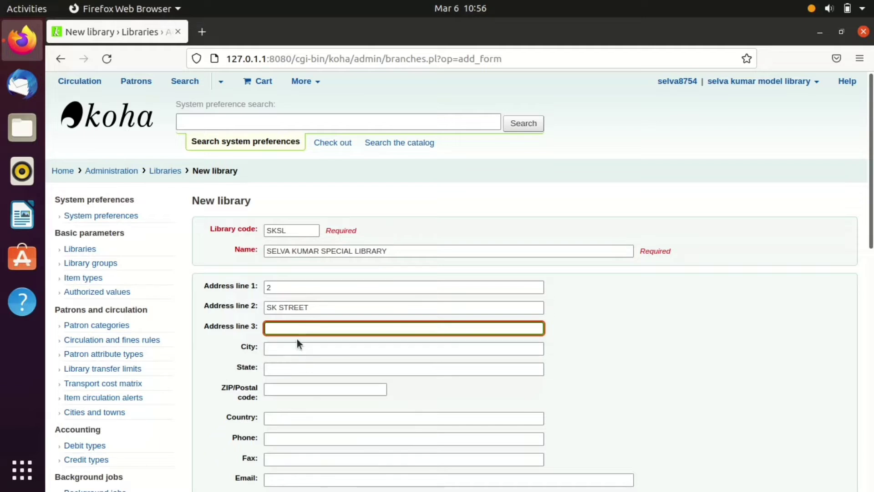
pyautogui.click(297, 348)
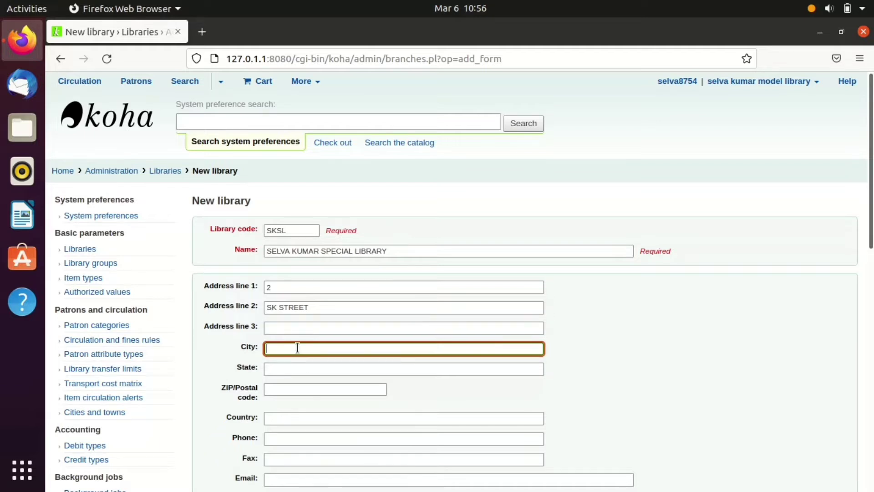
pyautogui.write('CHENNAI')
# - Pick Tamil Nadu from the state suggestions and enter the postal code
pyautogui.click(291, 368)
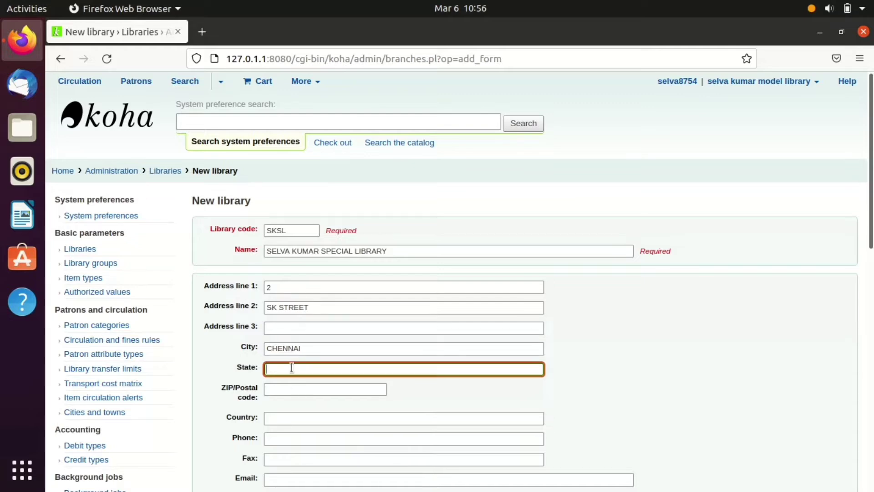
pyautogui.write('T')
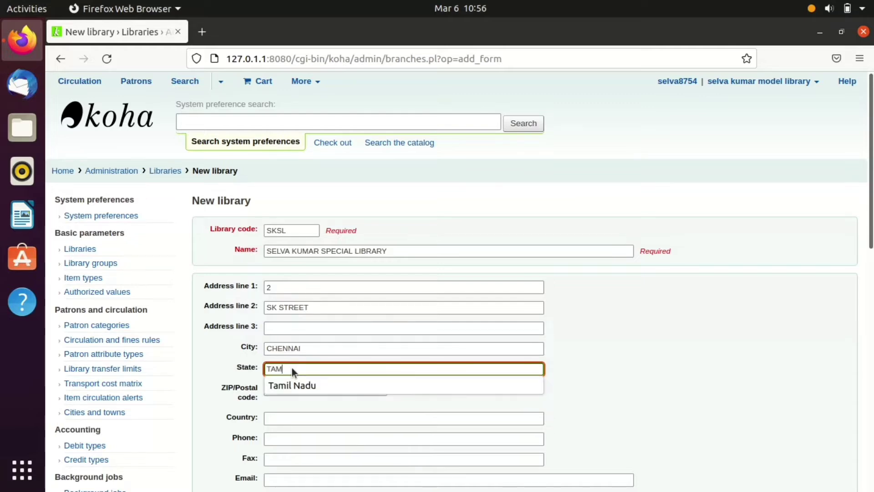
pyautogui.write('AM')
pyautogui.click(296, 385)
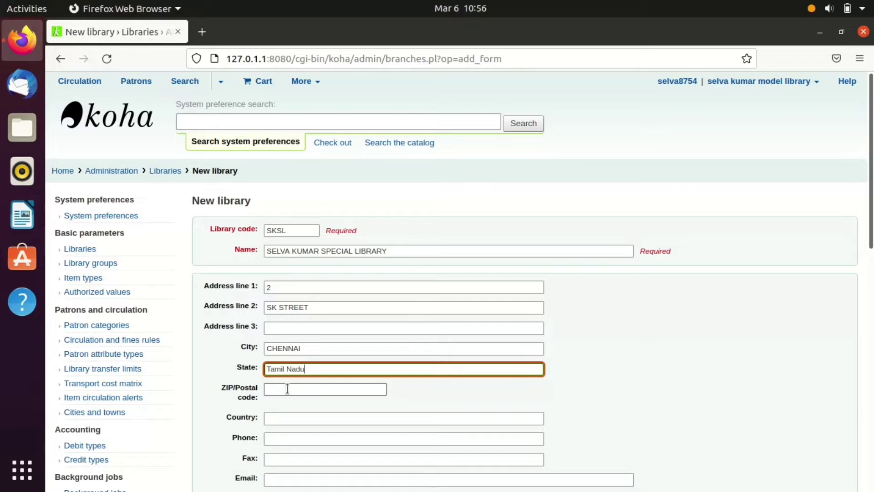
pyautogui.click(287, 388)
pyautogui.write('6000')
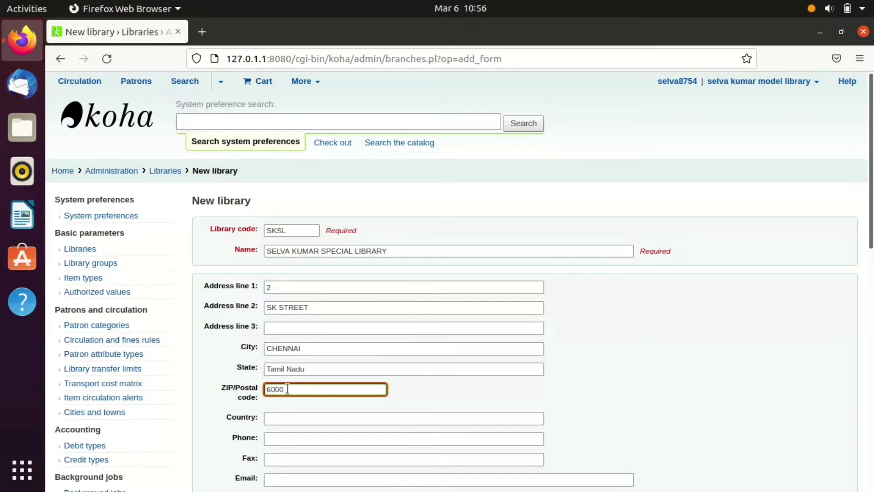
pyautogui.write('18')
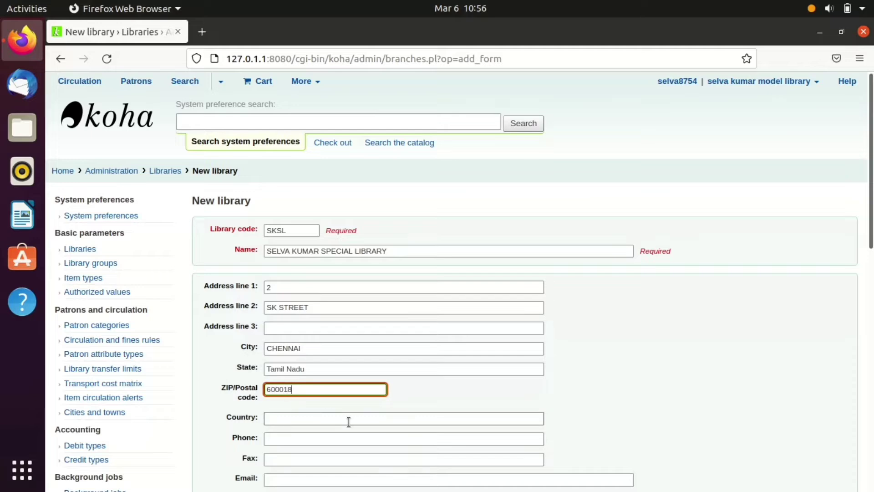
# - Set the library's country to India from the suggestions
pyautogui.scroll(-5, 348, 421)
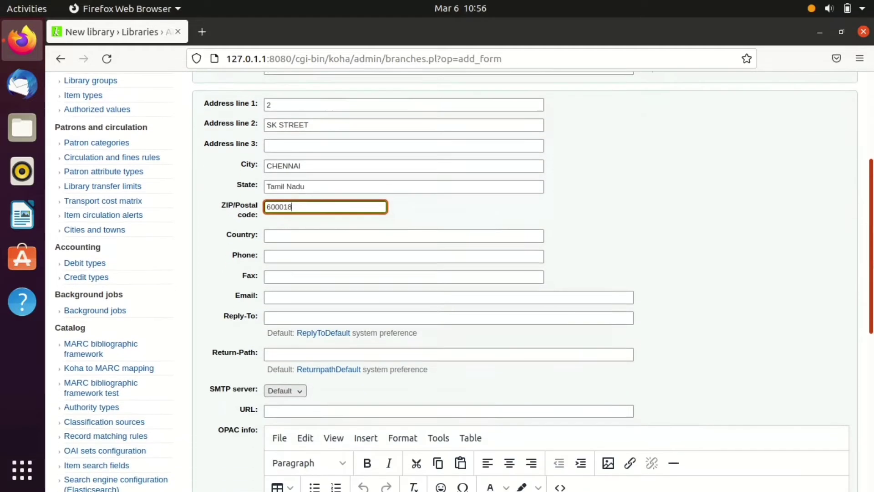
pyautogui.click(315, 227)
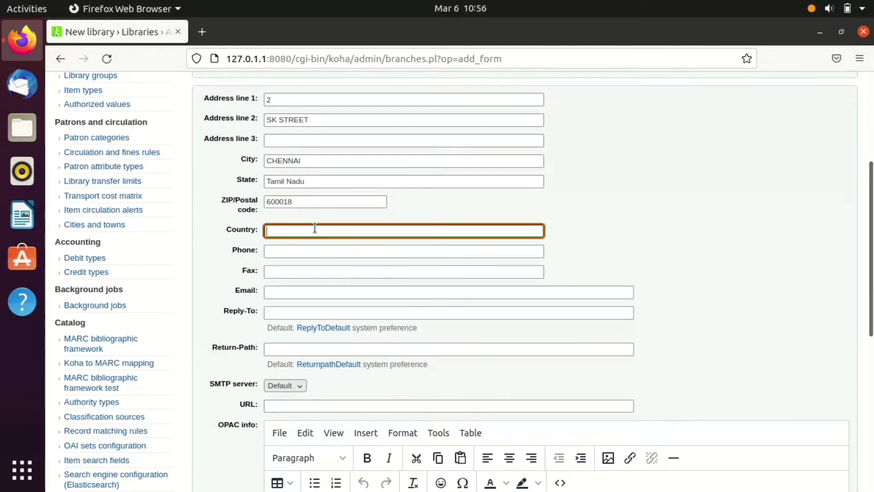
pyautogui.write('UNDU\\\\')
pyautogui.press('BackSpace')
pyautogui.press('BackSpace')
pyautogui.press('BackSpace')
pyautogui.press('BackSpace')
pyautogui.press('BackSpace')
pyautogui.press('BackSpace')
pyautogui.write('INDIA')
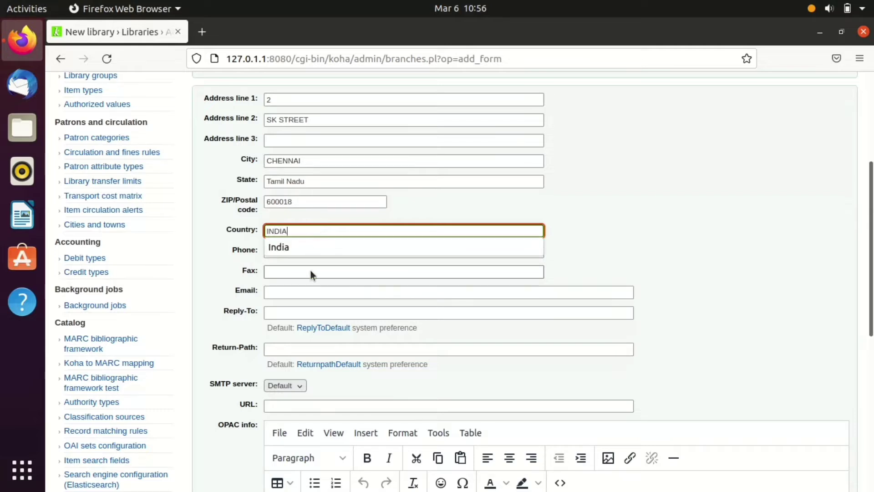
pyautogui.click(305, 245)
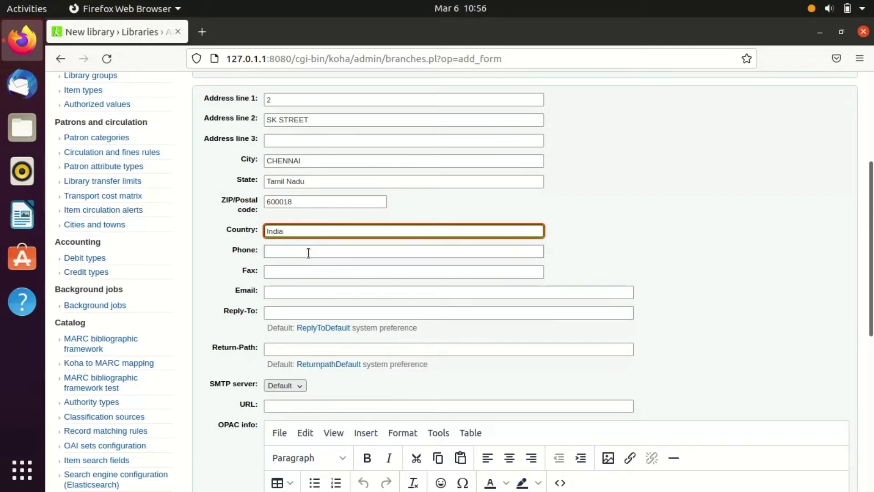
# - Fill in the library's phone number and e-mail address
pyautogui.click(309, 253)
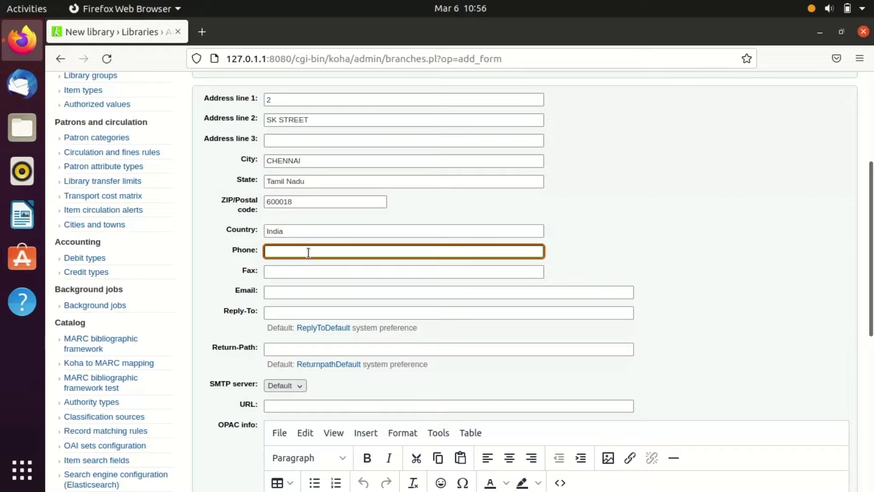
pyautogui.click(307, 295)
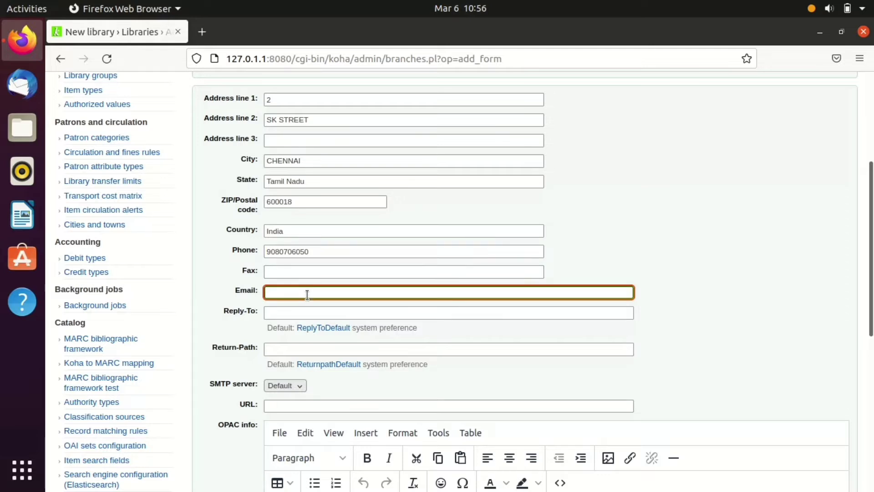
pyautogui.scroll(-5, 851, 303)
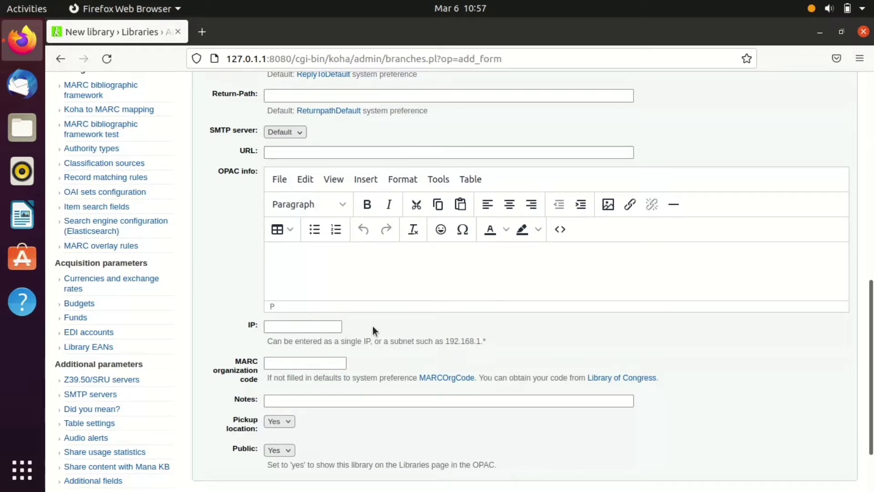
pyautogui.scroll(-3, 847, 352)
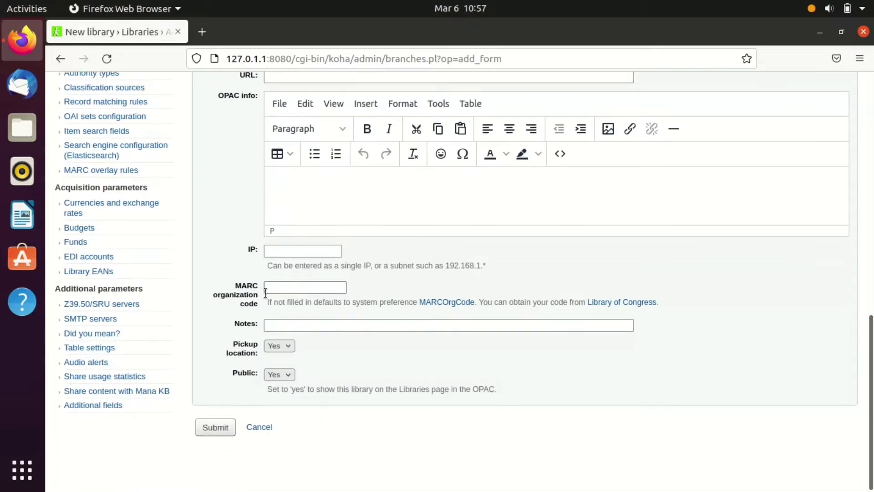
pyautogui.click(283, 289)
# - Submit the SKSL library and check its new row in the Libraries table
pyautogui.click(223, 432)
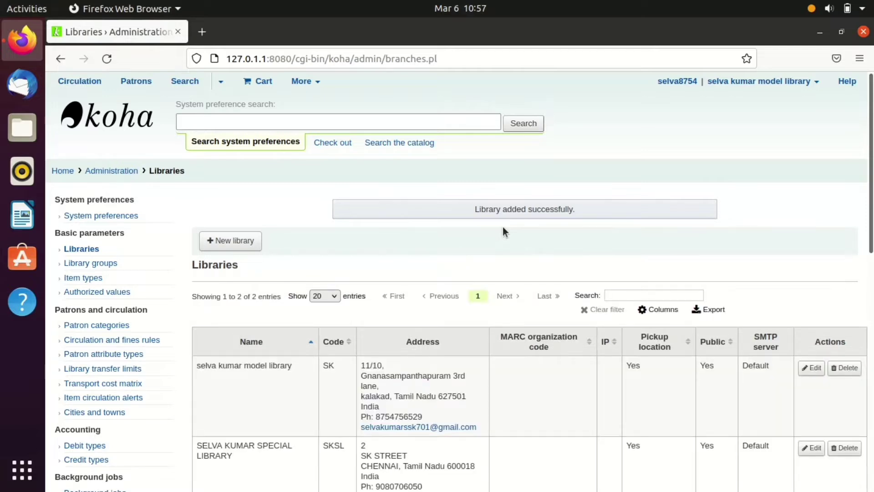
pyautogui.scroll(-10, 682, 244)
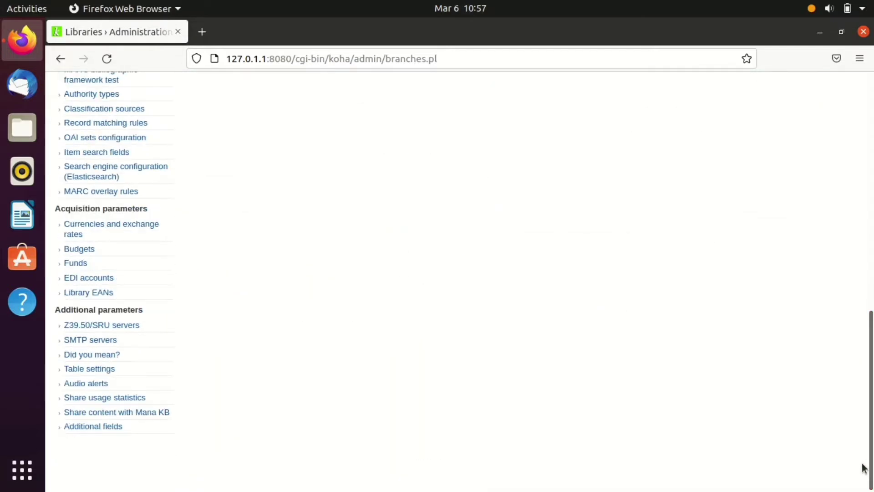
pyautogui.scroll(5, 871, 344)
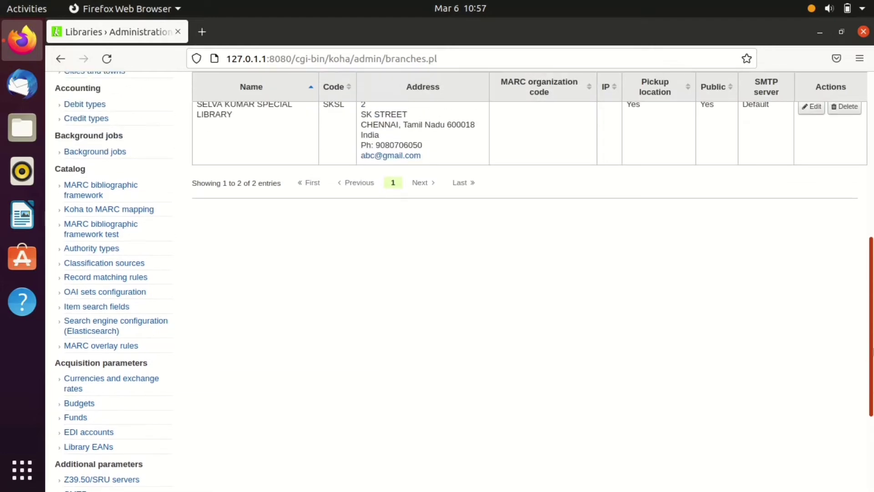
pyautogui.moveTo(873, 339); pyautogui.dragTo(872, 340)
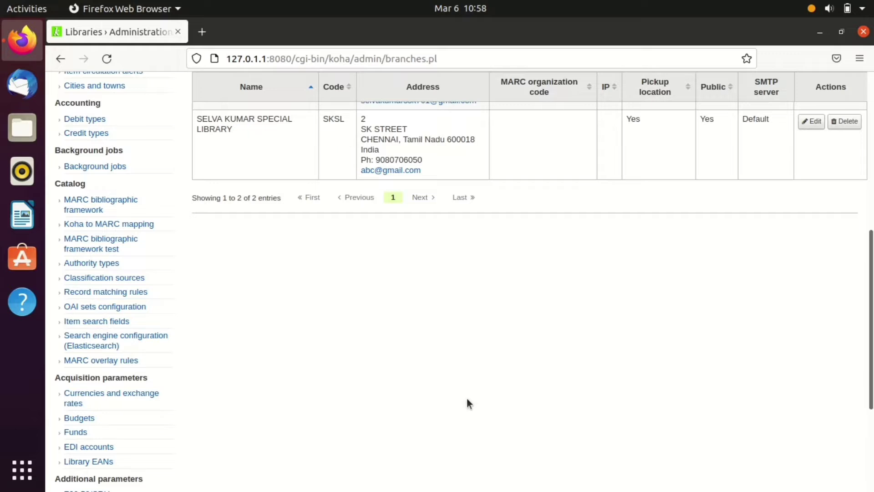
# - Open the SKSL library's edit form, review it, and cancel without changes
pyautogui.click(812, 122)
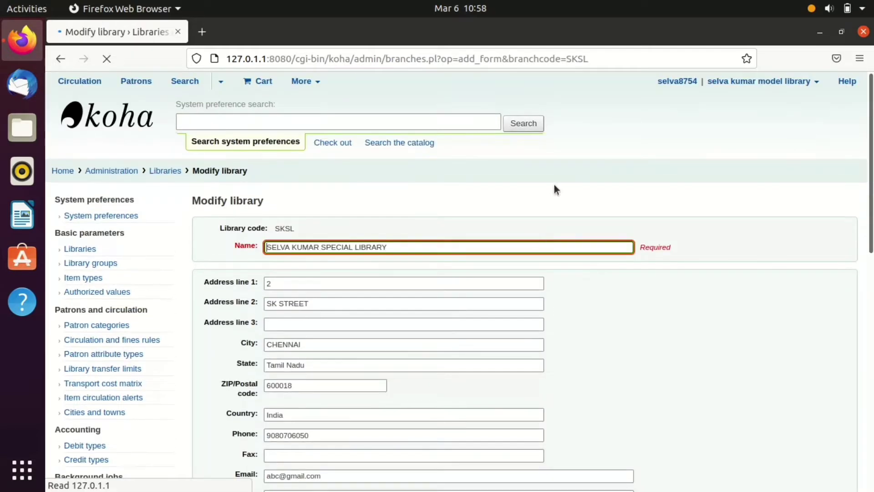
pyautogui.moveTo(873, 173); pyautogui.dragTo(873, 264)
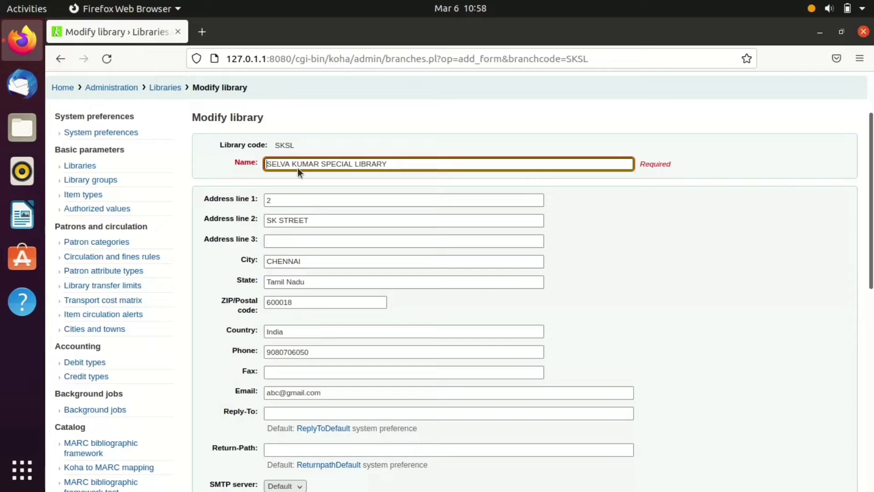
pyautogui.moveTo(872, 200); pyautogui.dragTo(873, 436)
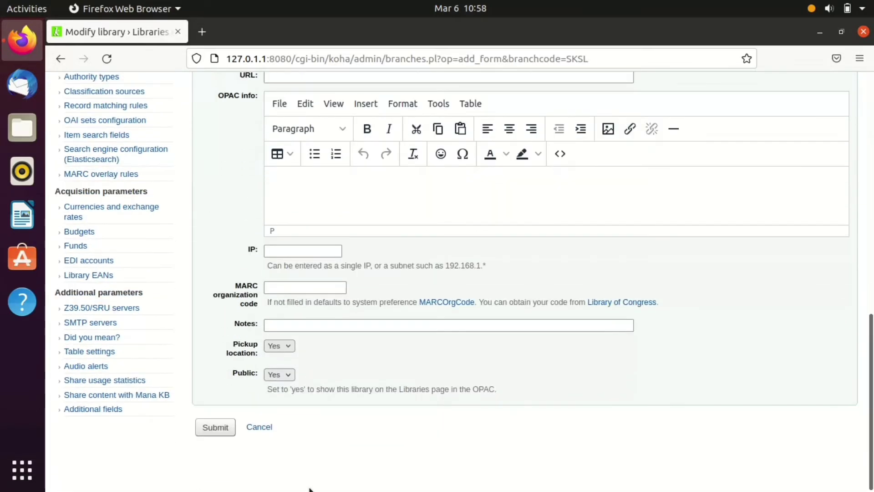
pyautogui.click(263, 432)
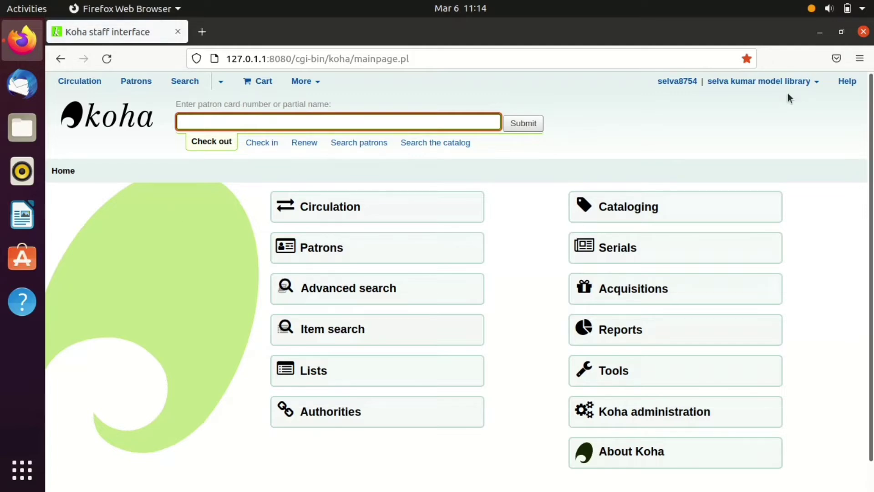
# - Set the session's working library to the SKSL special library
pyautogui.click(814, 84)
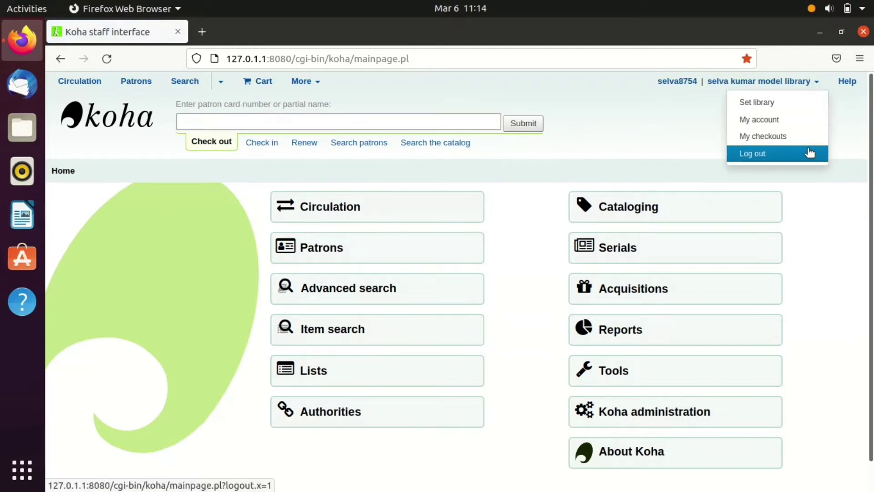
pyautogui.click(790, 111)
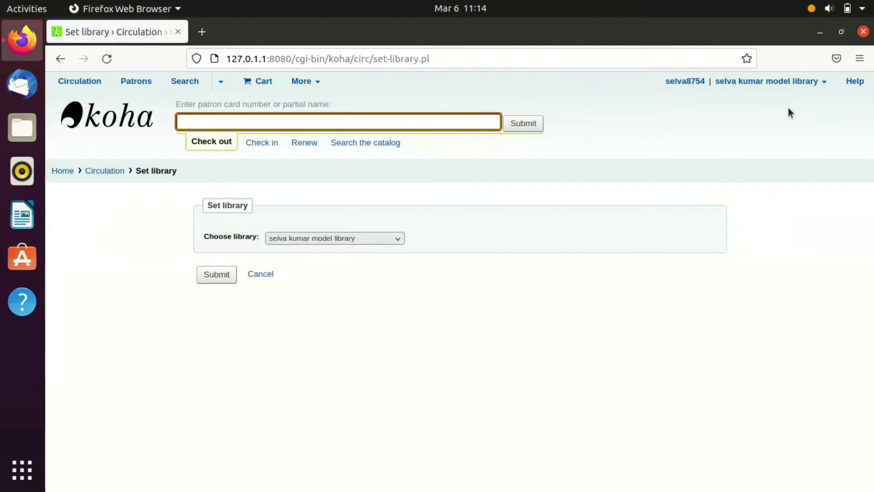
pyautogui.click(353, 238)
pyautogui.click(352, 273)
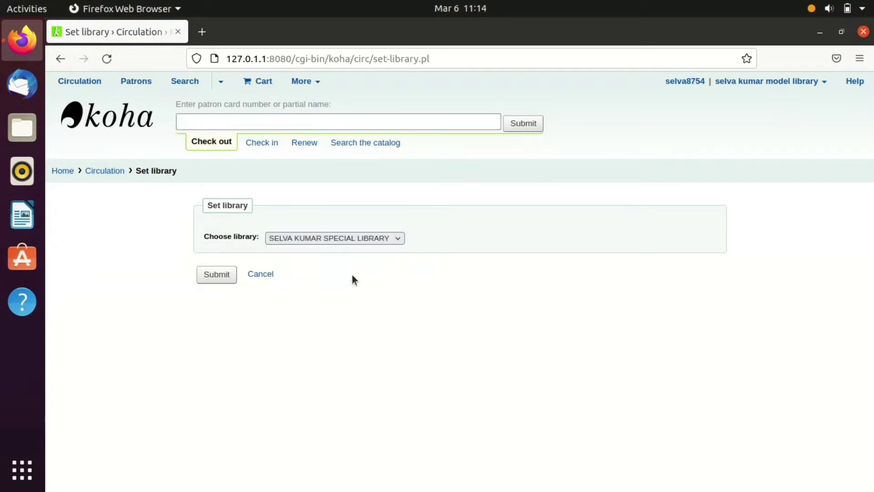
pyautogui.click(216, 276)
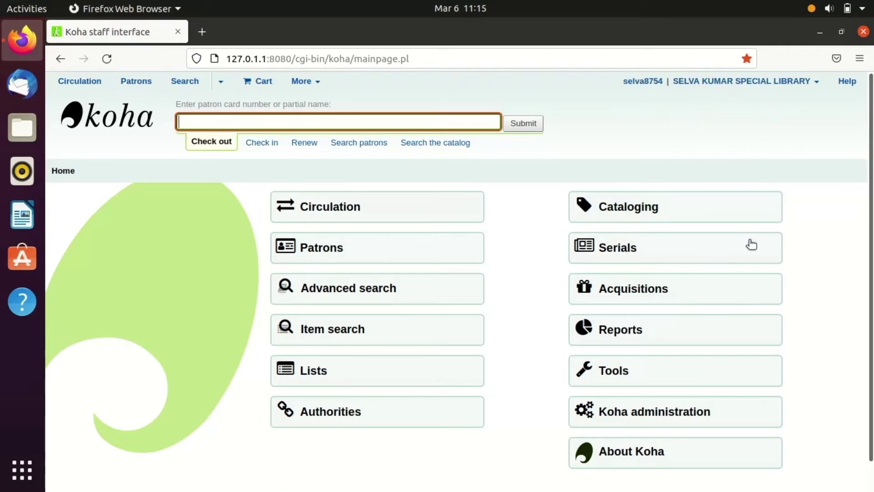
# - Go through Koha administration to the Library groups page under Basic parameters
pyautogui.click(715, 406)
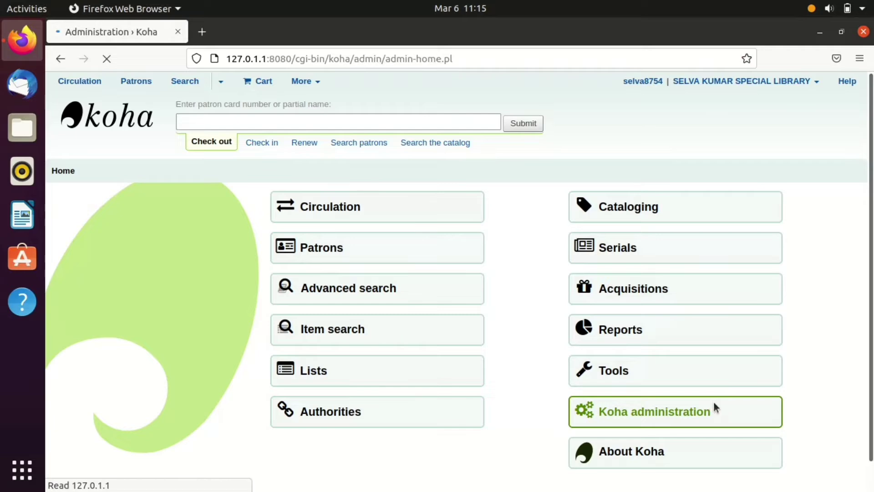
pyautogui.scroll(-6, 455, 273)
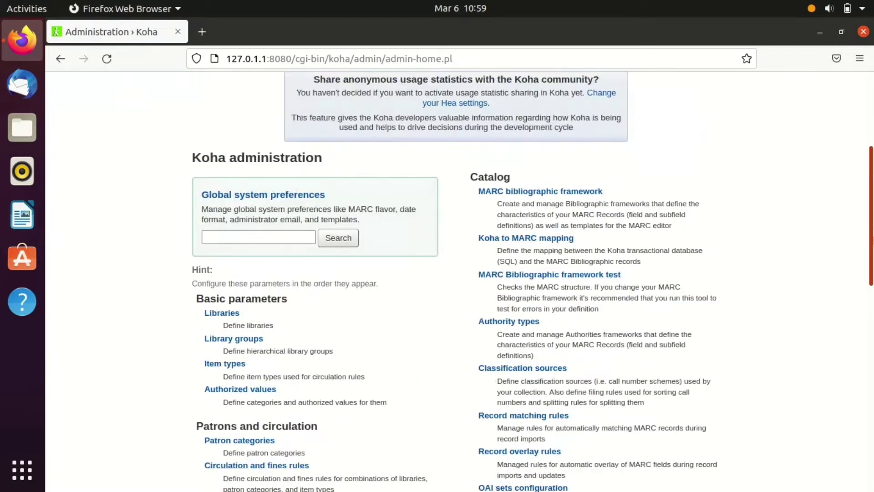
pyautogui.scroll(-4, 545, 258)
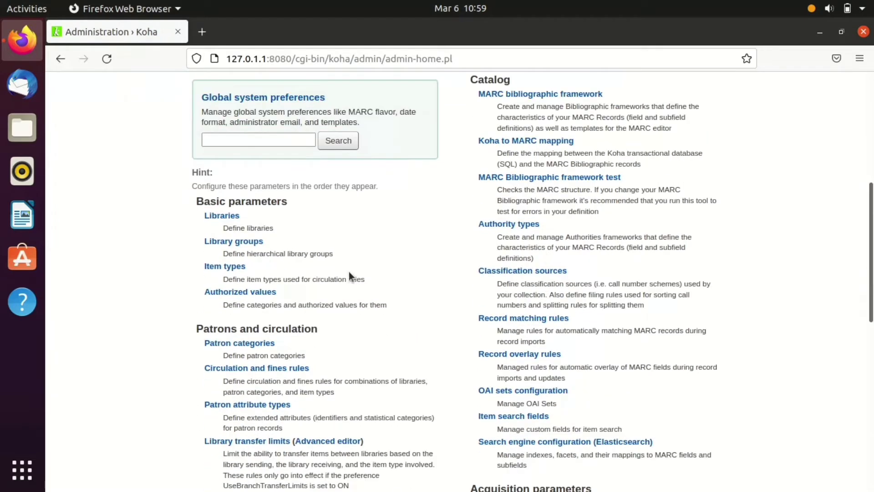
pyautogui.click(241, 245)
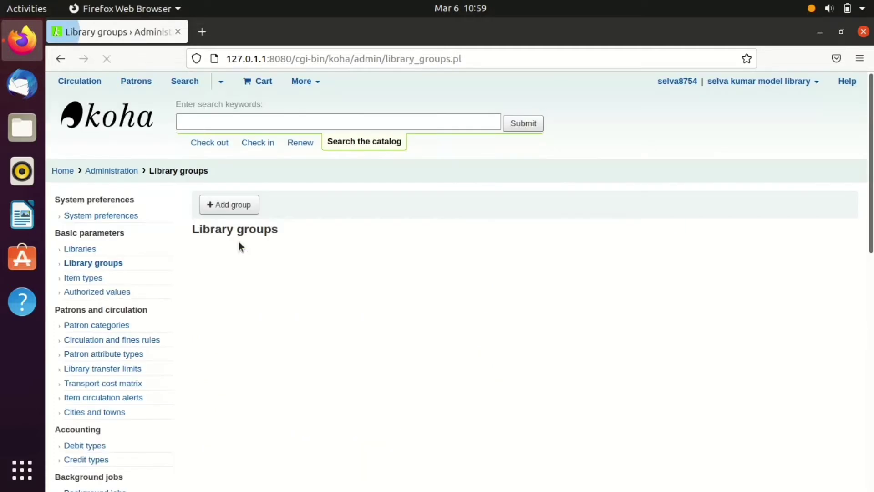
# - Create library group ENG, 'ENGLISH DEPT LIBRARY', with patron data limiting, OPAC and staff search enabled
pyautogui.click(232, 206)
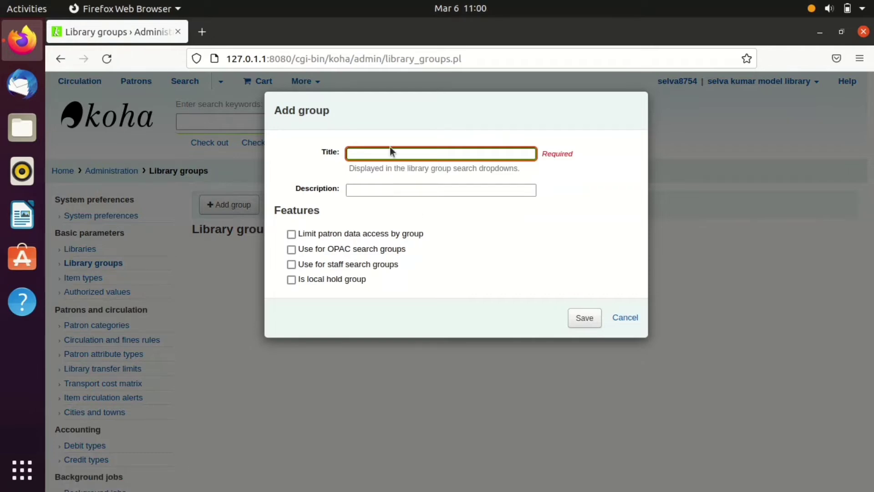
pyautogui.write('ENG')
pyautogui.click(376, 189)
pyautogui.write('EN')
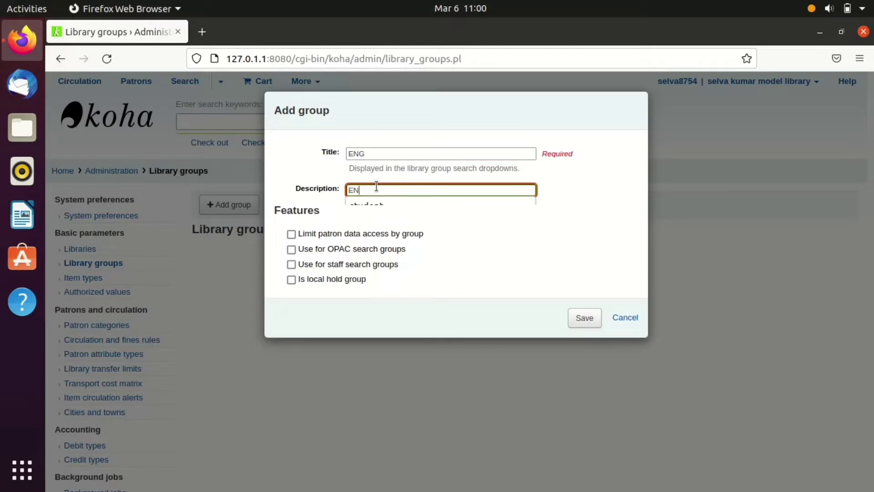
pyautogui.write('GLISH ')
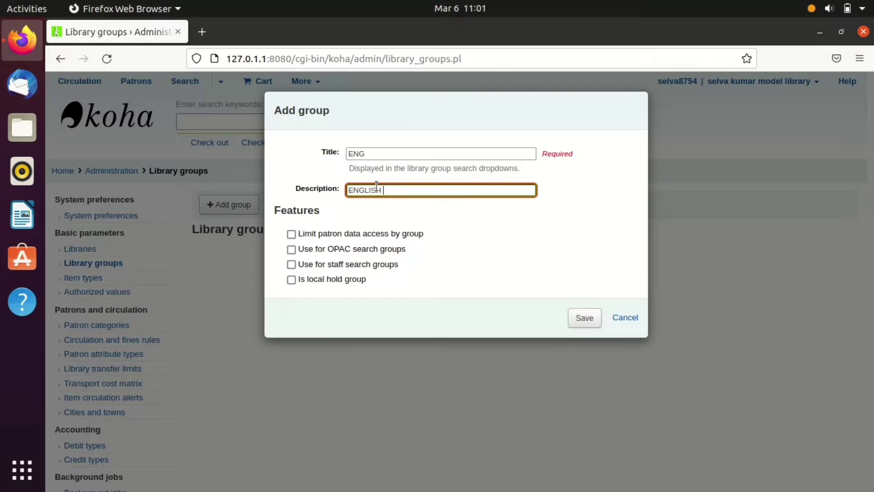
pyautogui.write('DEPT LIBRARY')
pyautogui.click(291, 237)
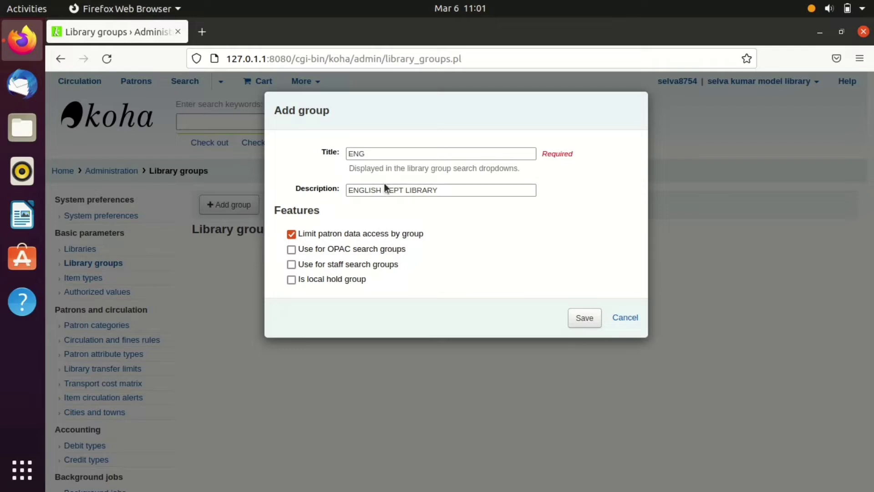
pyautogui.click(292, 249)
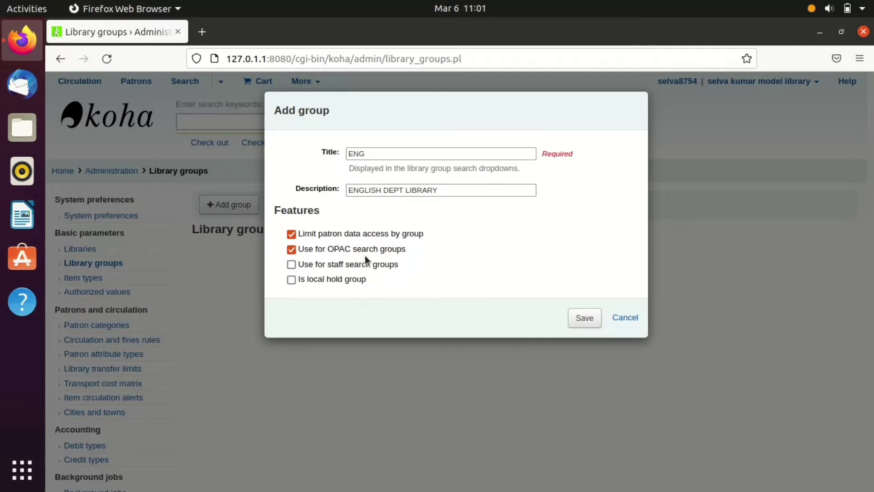
pyautogui.click(297, 269)
pyautogui.click(586, 320)
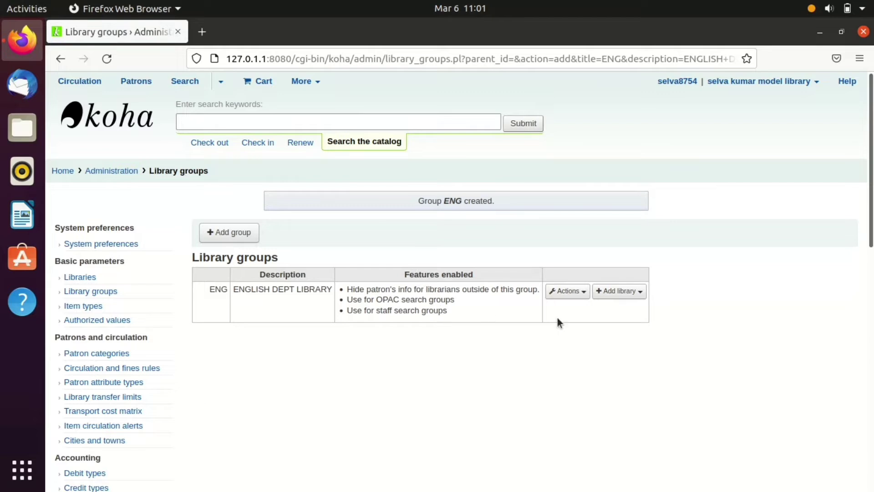
# - Add a sub-group under ENG titled Ling with description Linguistics and save it
pyautogui.click(584, 293)
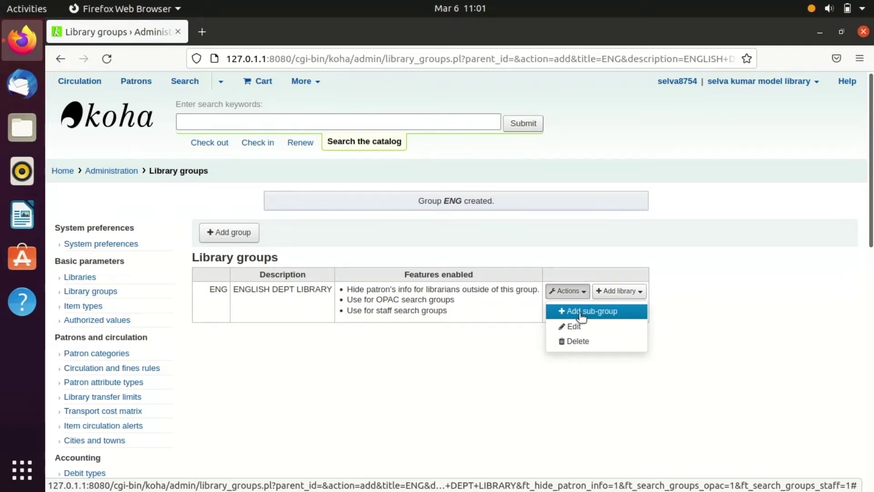
pyautogui.click(581, 314)
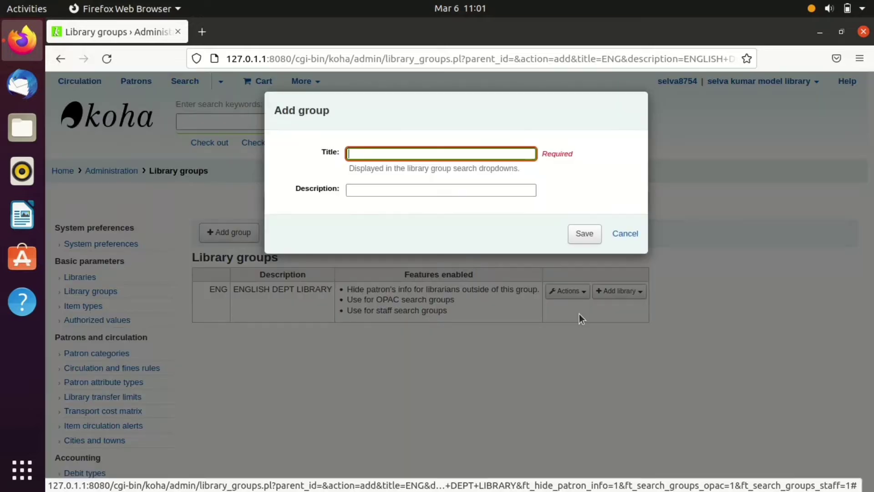
pyautogui.click(391, 155)
pyautogui.click(390, 154)
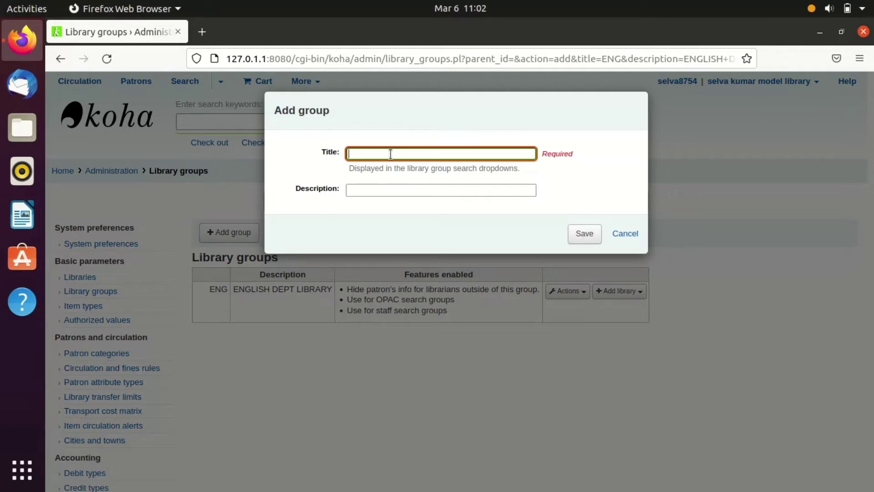
pyautogui.write('LI')
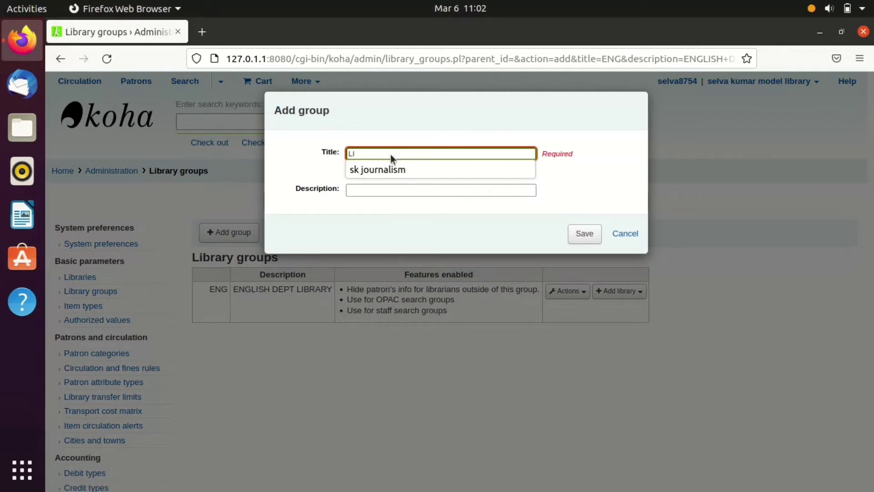
pyautogui.write('ng\\')
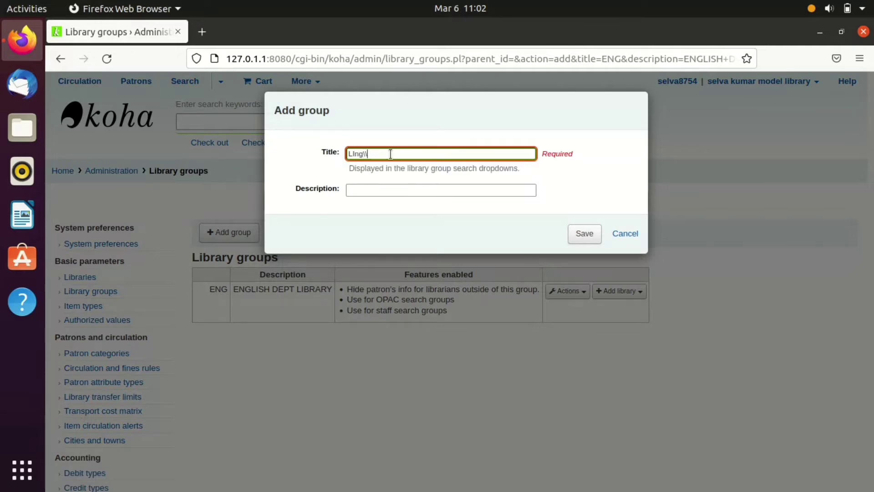
pyautogui.press('BackSpace')
pyautogui.press('BackSpace')
pyautogui.press('BackSpace')
pyautogui.write('ing')
pyautogui.click(388, 190)
pyautogui.write('Lin')
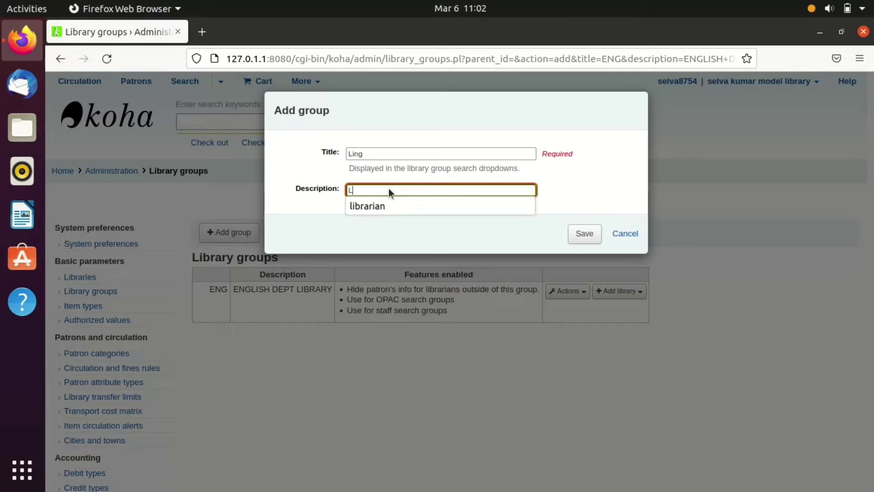
pyautogui.write('guisti')
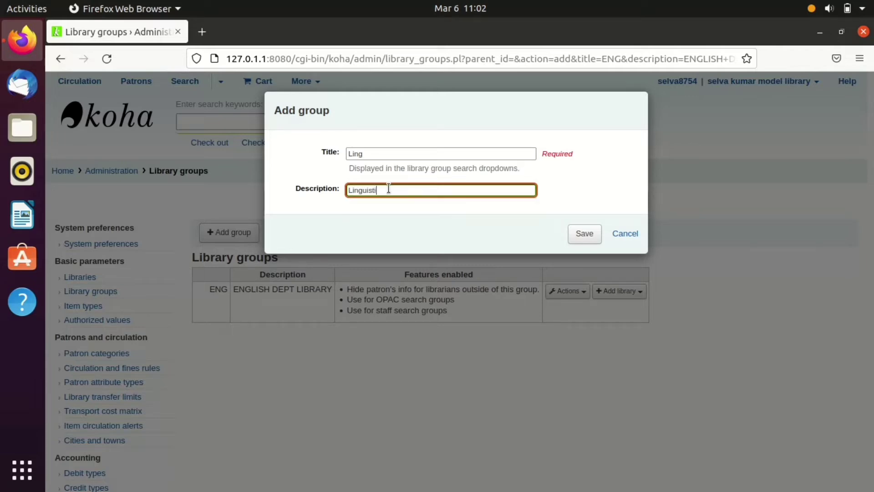
pyautogui.write('cs')
pyautogui.click(585, 234)
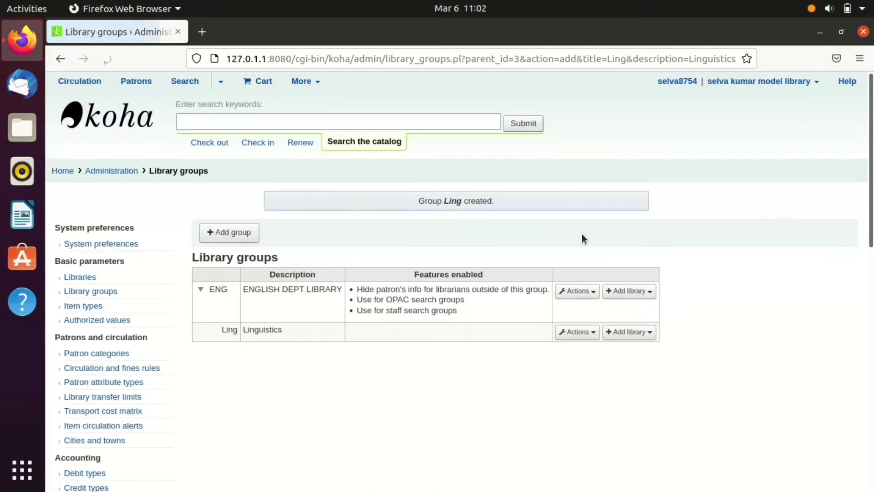
# - Open Ling for editing and cancel unchanged, list libraries for ENG, then return to Administration
pyautogui.click(589, 333)
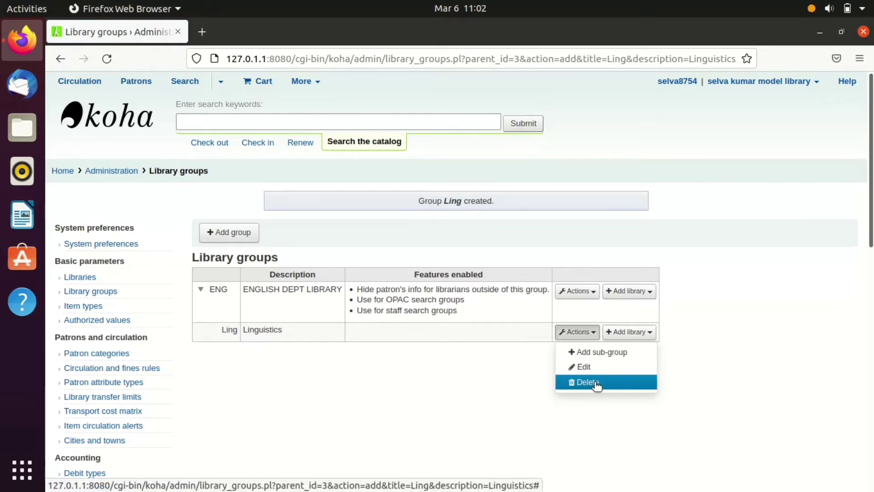
pyautogui.click(585, 367)
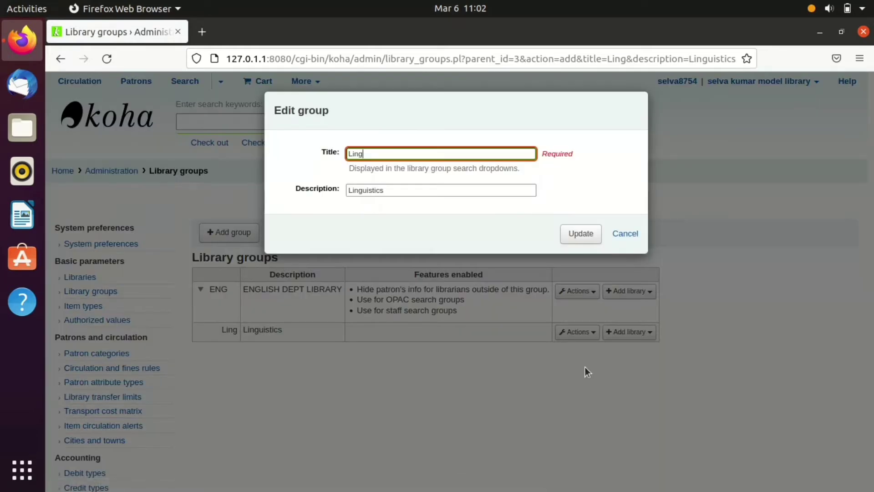
pyautogui.click(622, 234)
pyautogui.click(621, 233)
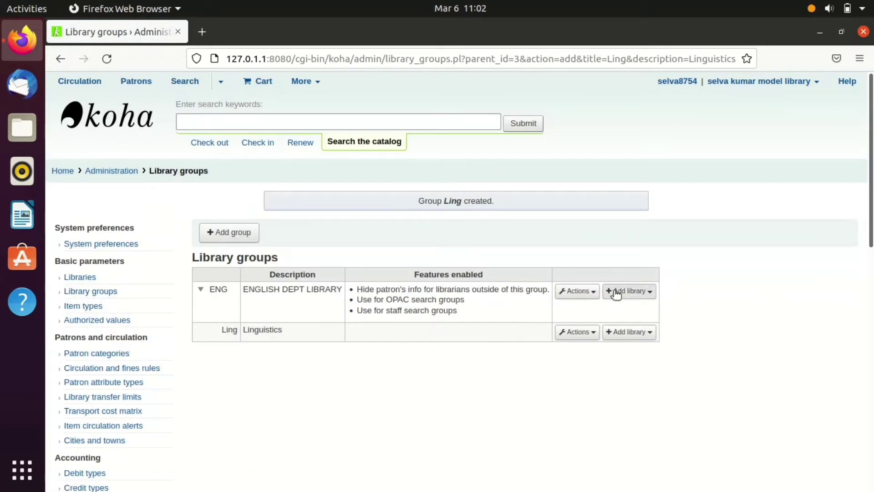
pyautogui.click(651, 291)
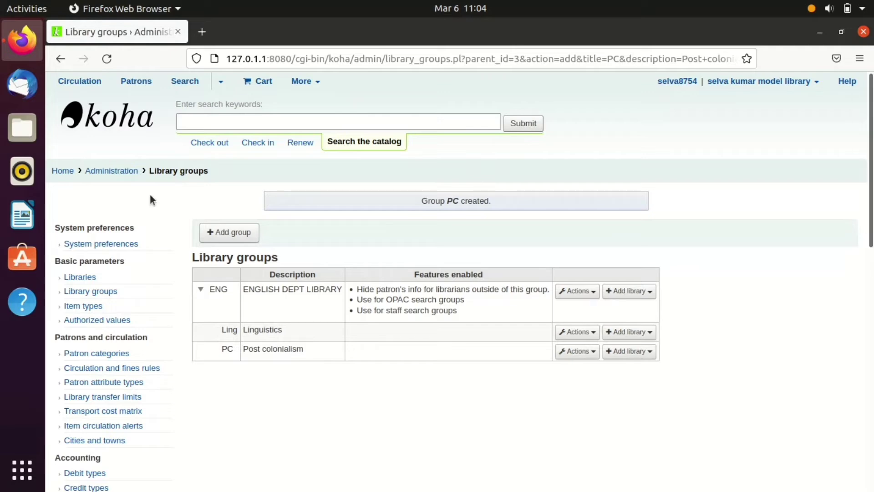
pyautogui.click(78, 304)
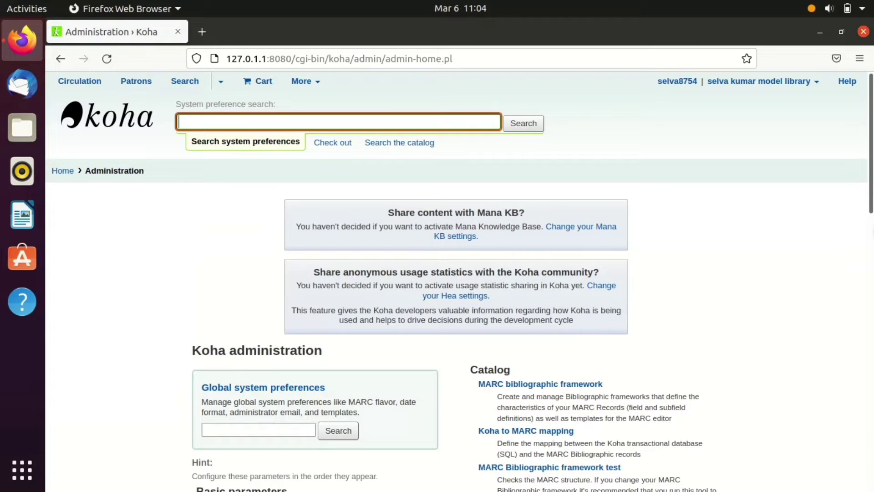
# - Go to Item types under Basic parameters and start a new item type
pyautogui.scroll(-6, 834, 290)
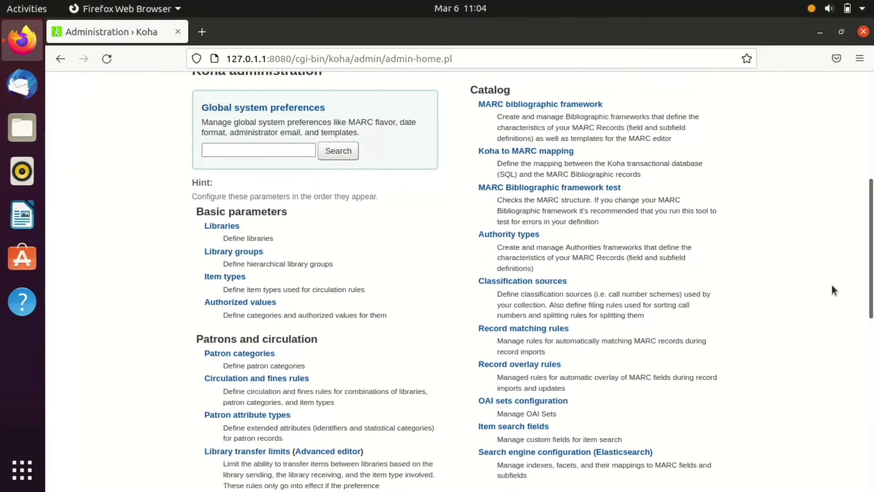
pyautogui.click(228, 277)
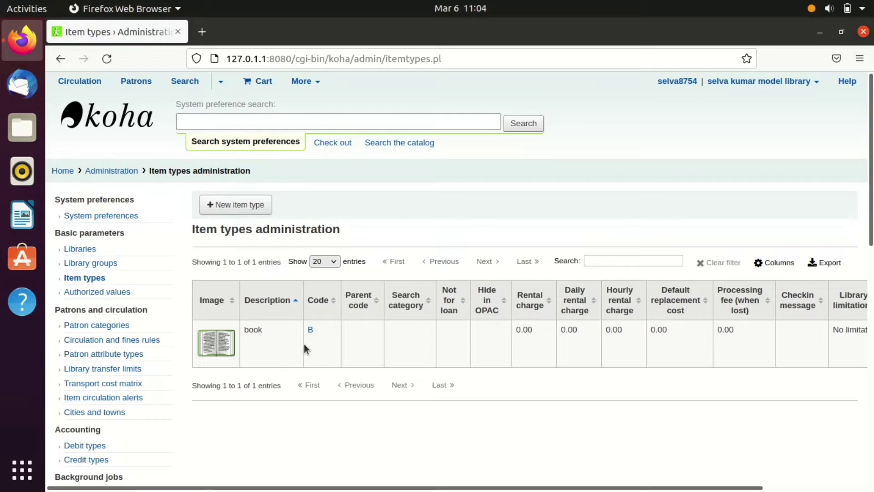
pyautogui.click(240, 200)
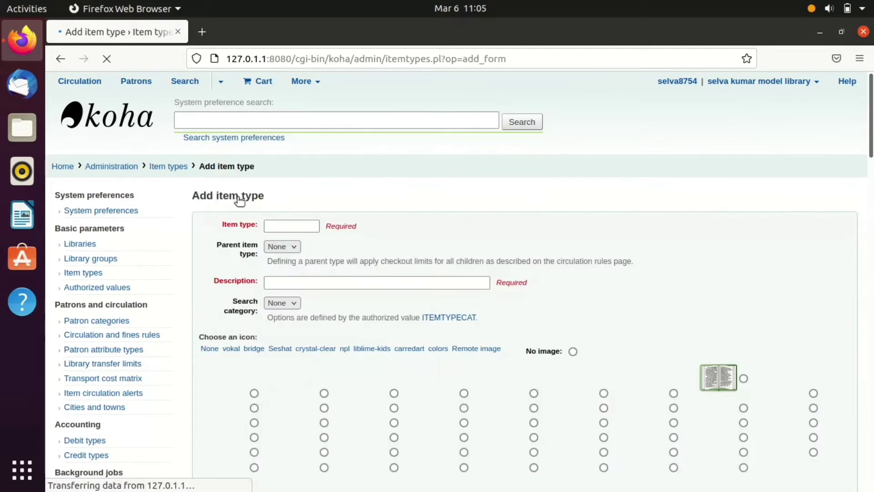
# - Enter item type code eBooks and description ebooks, leaving search category at None
pyautogui.click(294, 225)
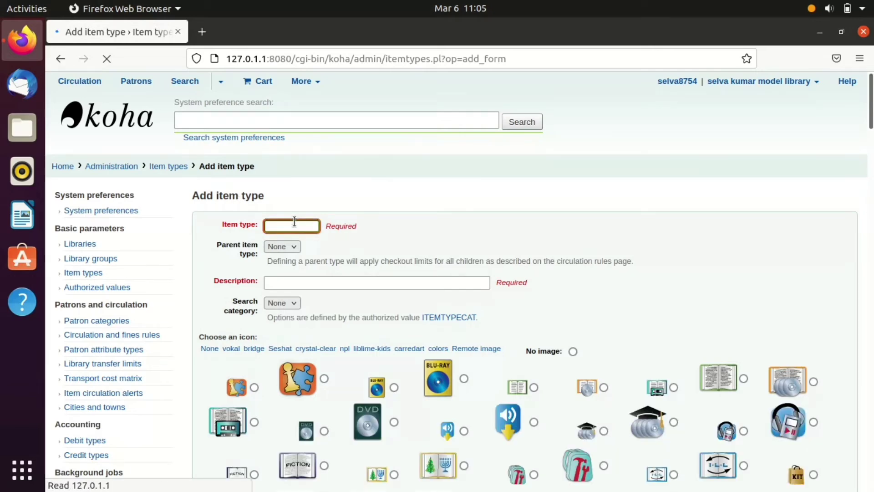
pyautogui.write('eBoo')
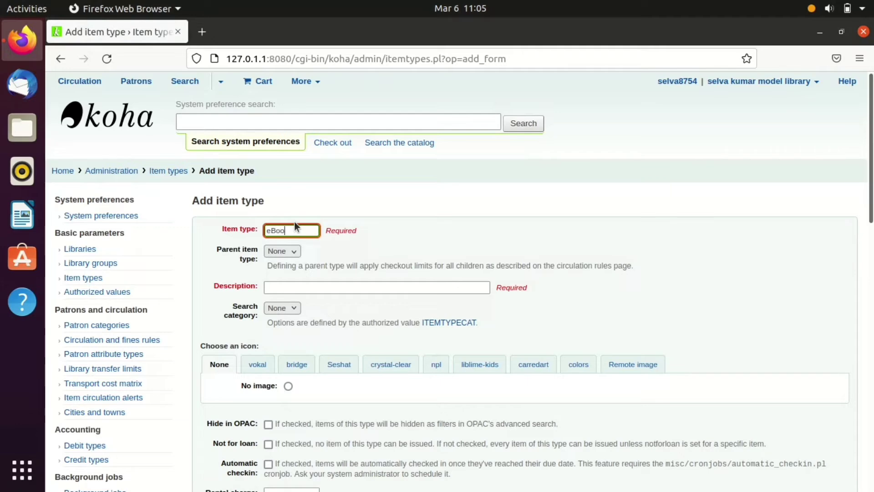
pyautogui.write('ks')
pyautogui.click(301, 289)
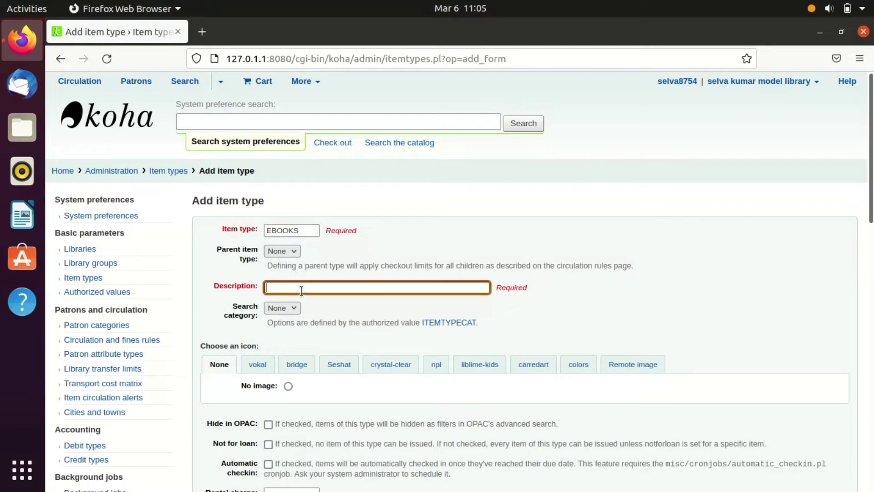
pyautogui.write('e')
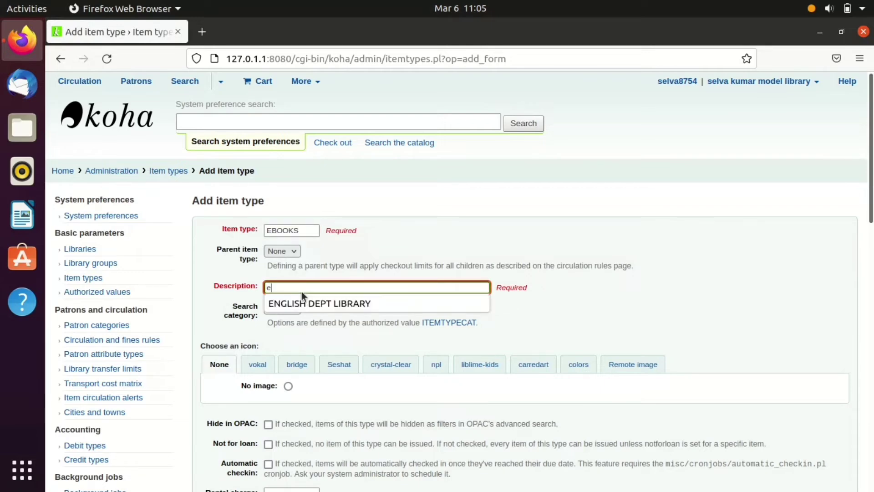
pyautogui.write('b')
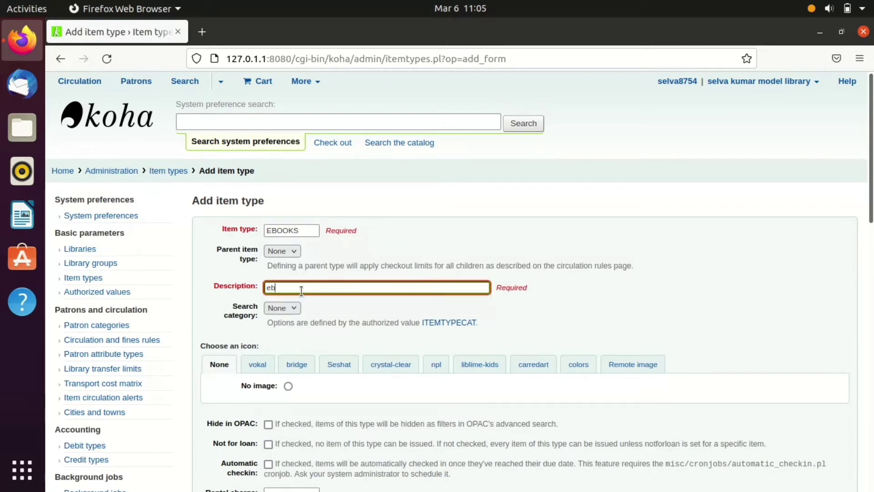
pyautogui.write('ooks')
pyautogui.click(280, 308)
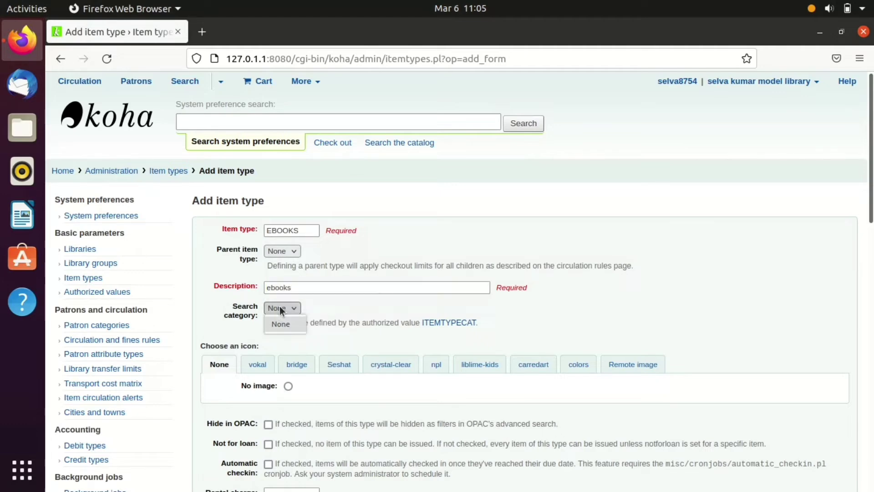
pyautogui.click(280, 308)
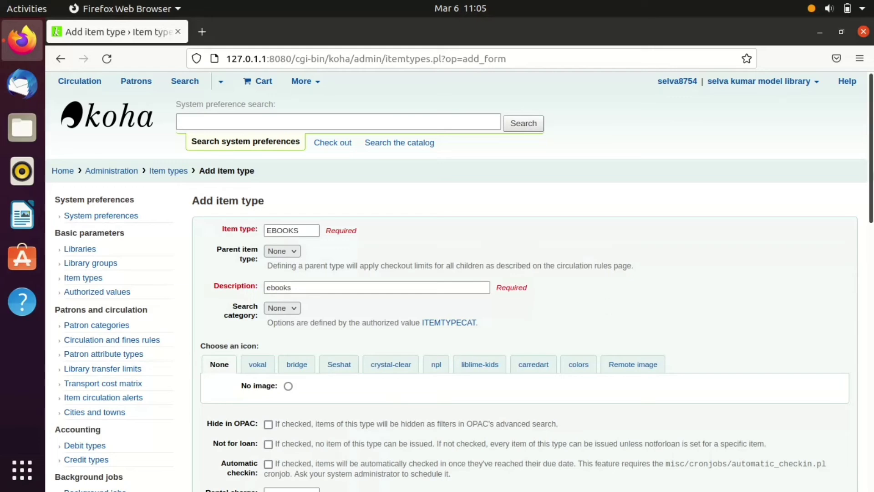
pyautogui.scroll(-1, 873, 171)
# - Choose the e-book icon from the bridge icon set for the ebooks item type
pyautogui.scroll(-3, 872, 171)
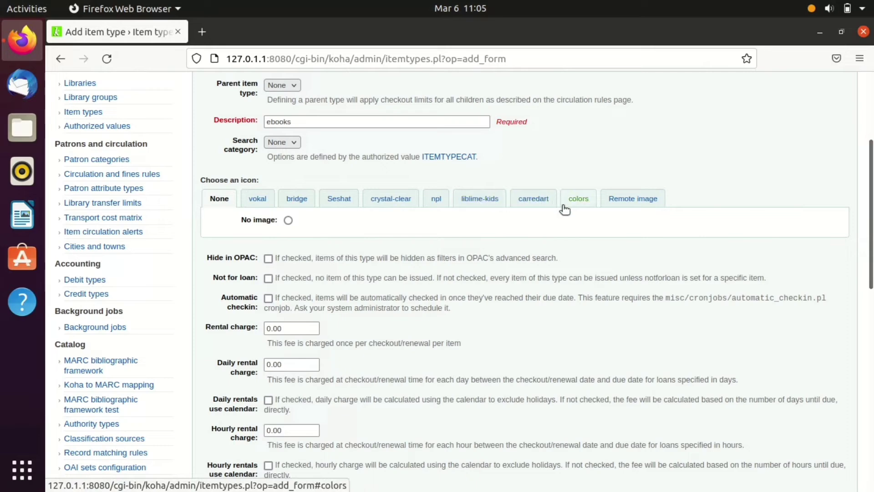
pyautogui.click(296, 199)
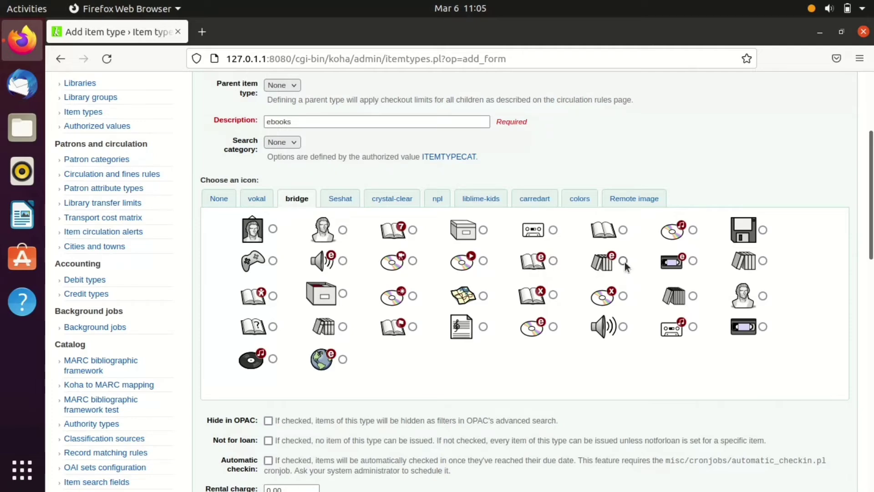
pyautogui.click(554, 260)
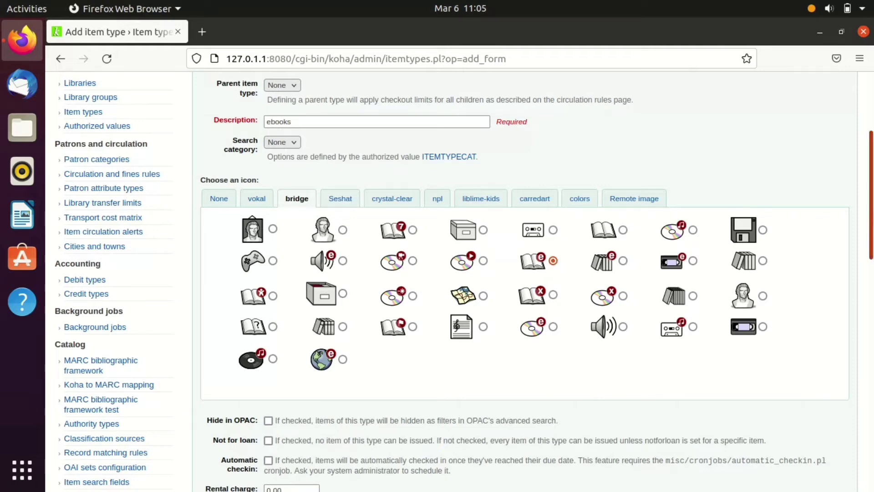
pyautogui.scroll(-5, 424, 297)
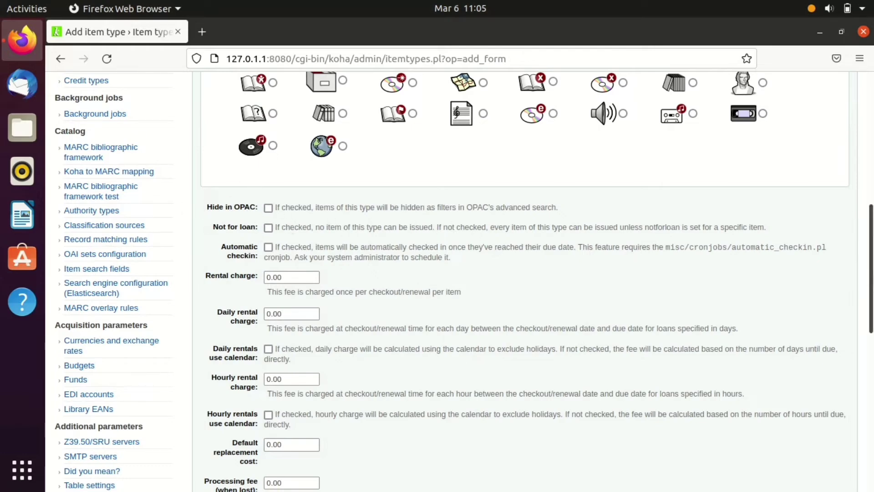
pyautogui.scroll(-2, 279, 200)
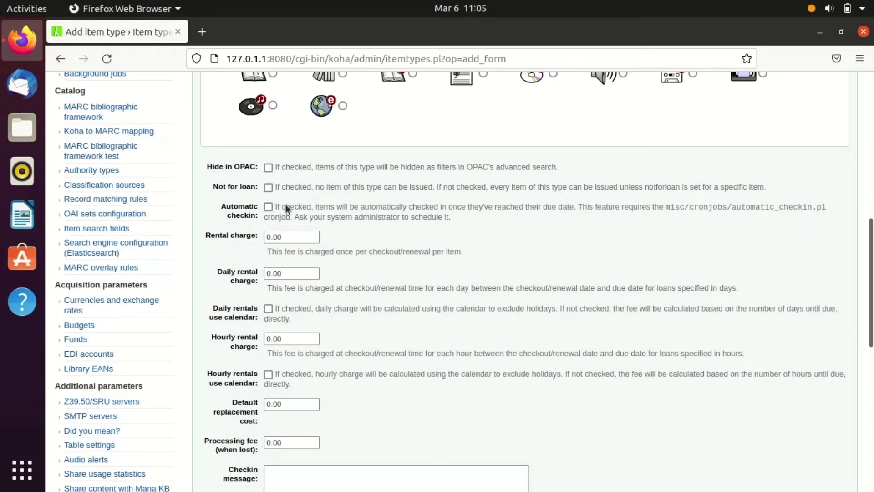
pyautogui.scroll(-5, 215, 135)
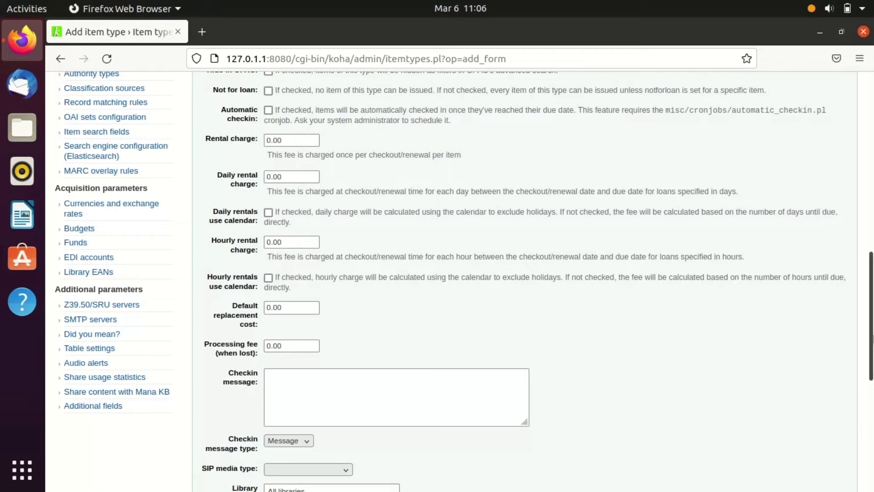
# - Set the library limitation to All libraries and save the ebooks item type
pyautogui.moveTo(873, 335); pyautogui.dragTo(873, 419)
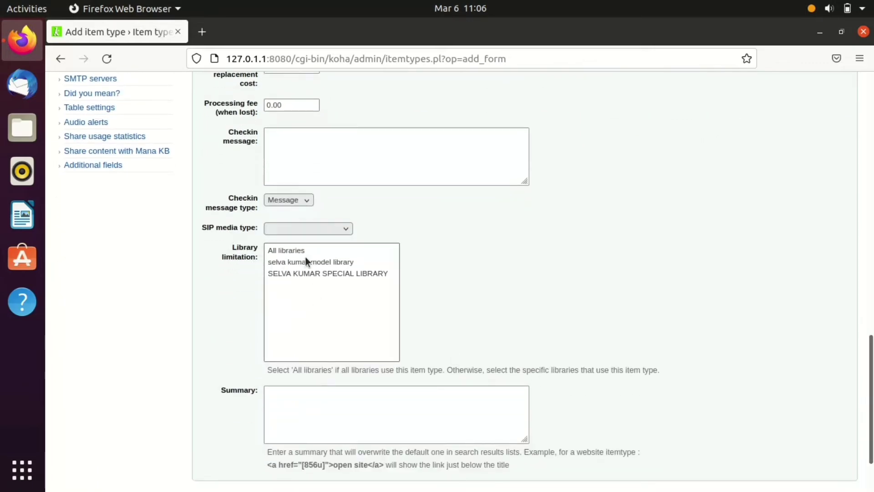
pyautogui.click(307, 274)
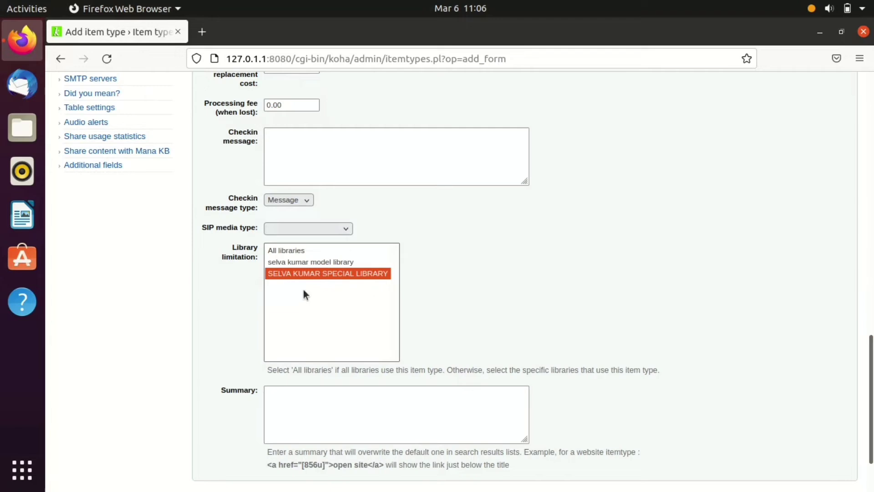
pyautogui.click(280, 252)
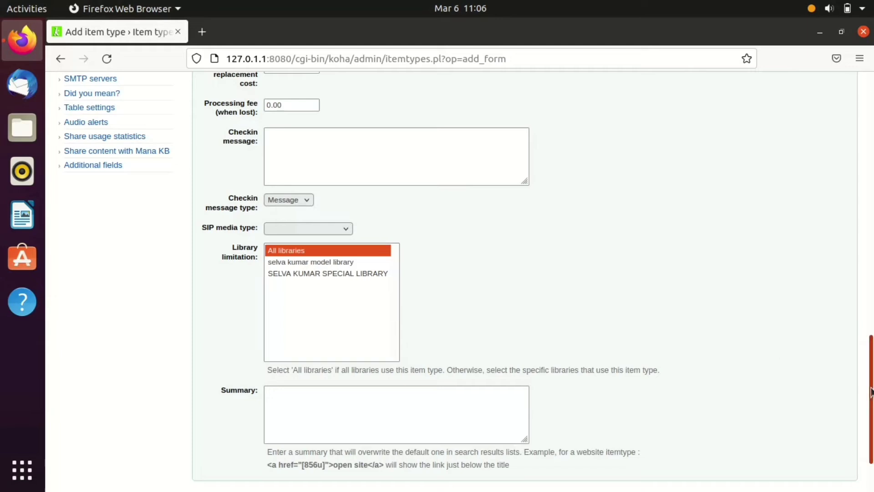
pyautogui.scroll(-3, 870, 400)
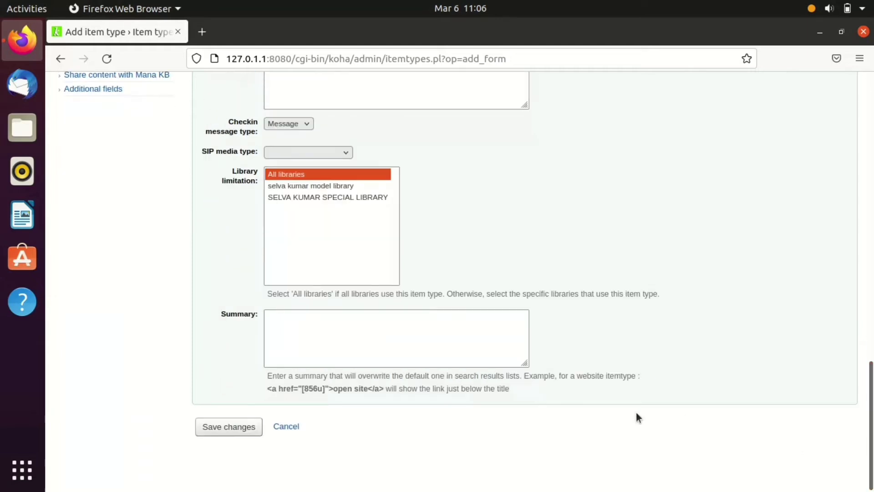
pyautogui.click(230, 428)
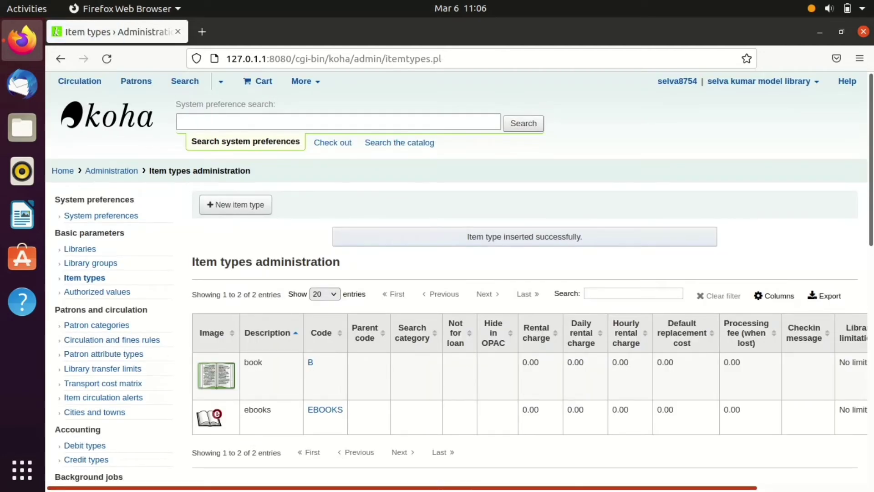
# - Start another new item type and place the cursor in its code field
pyautogui.moveTo(465, 487); pyautogui.dragTo(656, 481)
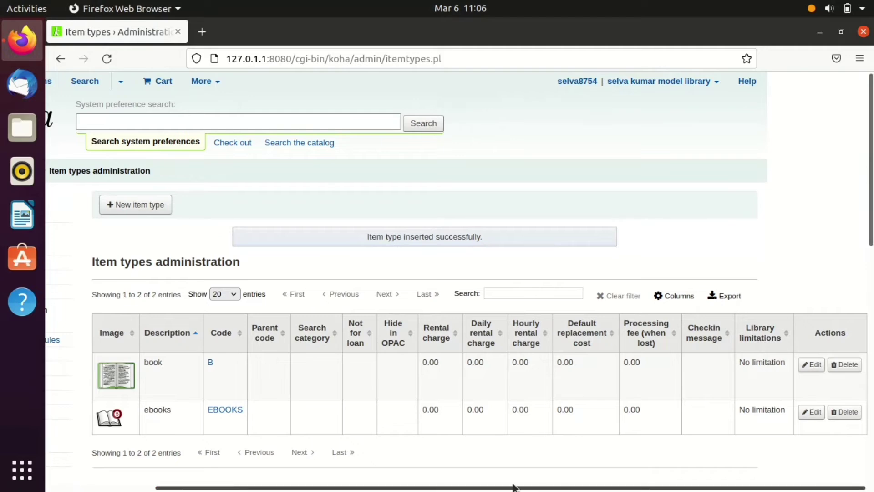
pyautogui.moveTo(531, 488); pyautogui.dragTo(426, 489)
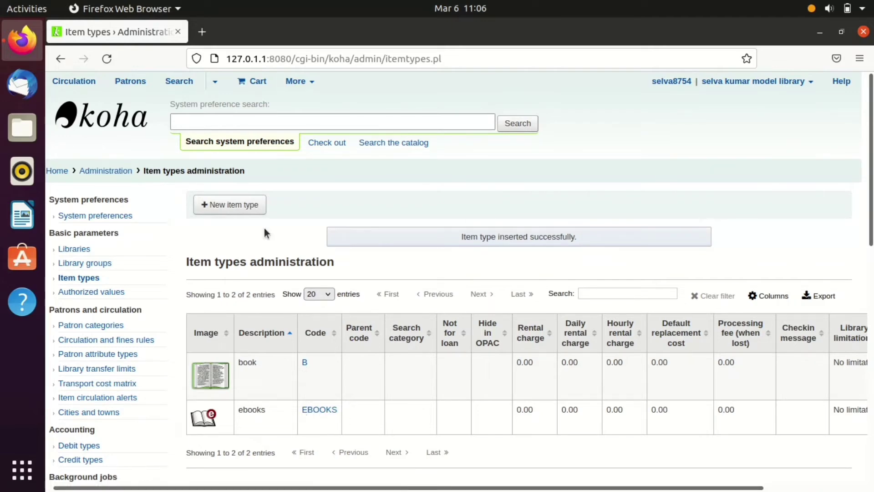
pyautogui.click(240, 210)
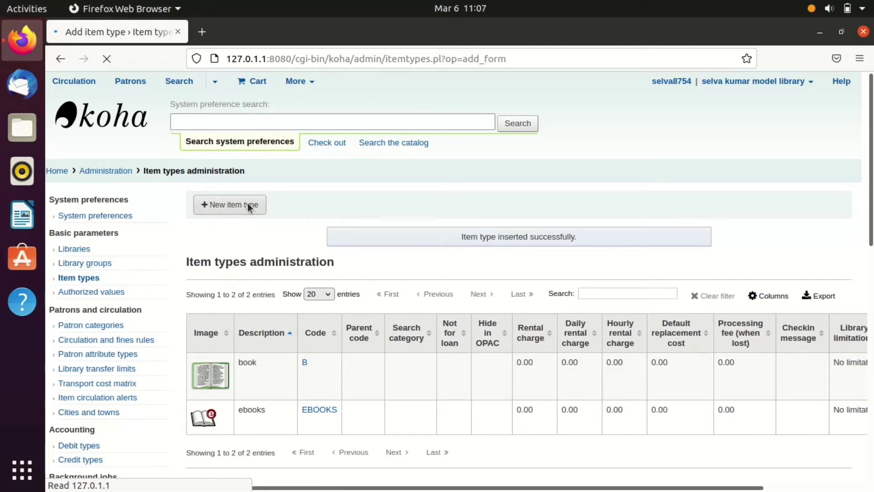
pyautogui.click(297, 229)
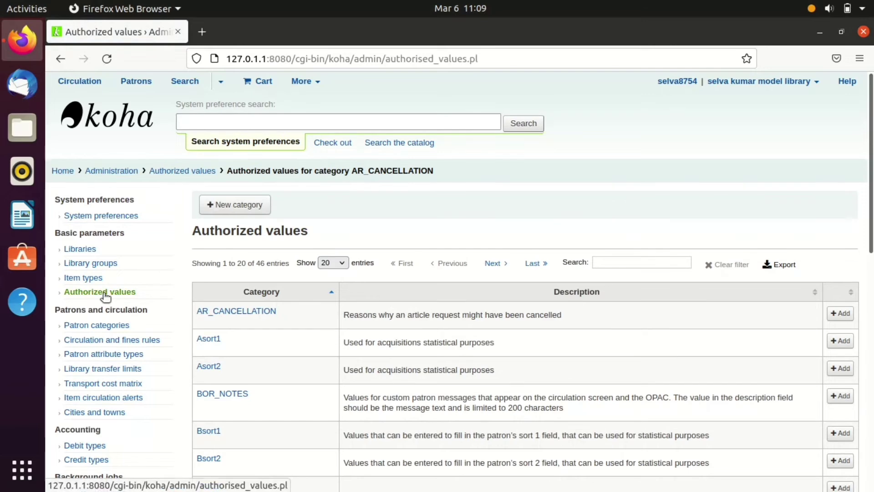
# - Scroll the Authorized values table to CCODE and add a new value to it
pyautogui.scroll(-5, 459, 282)
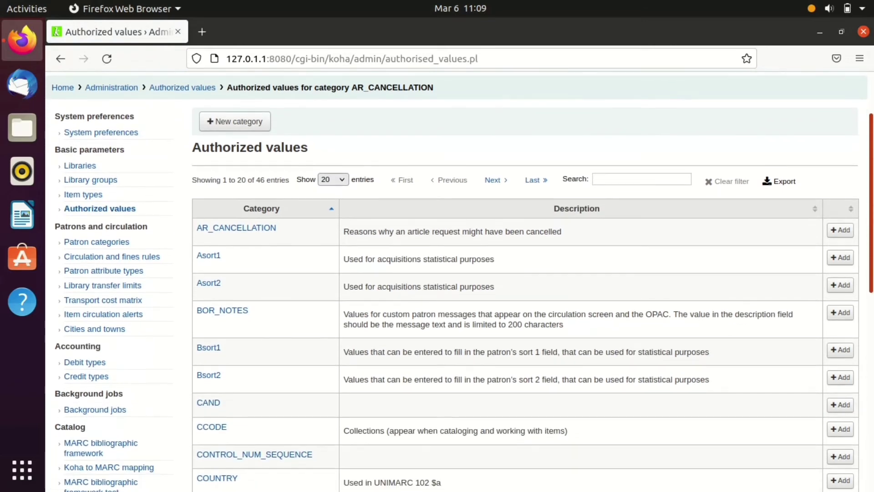
pyautogui.scroll(-1, 240, 271)
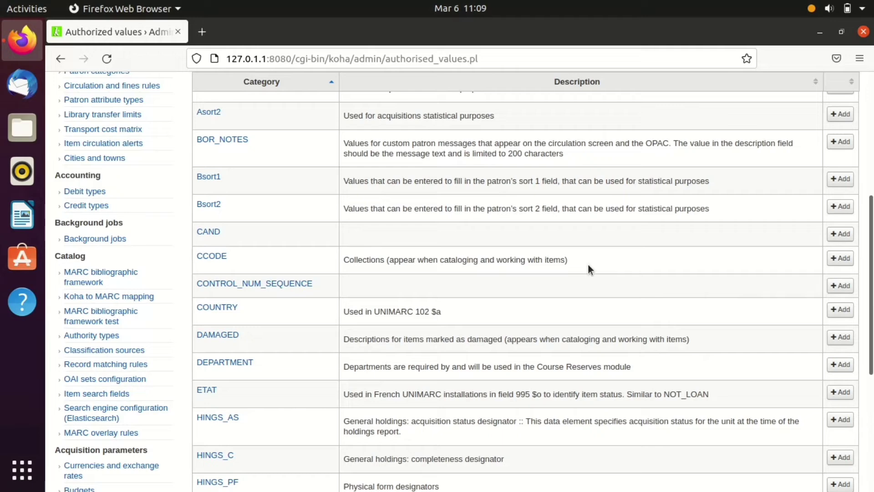
pyautogui.click(841, 258)
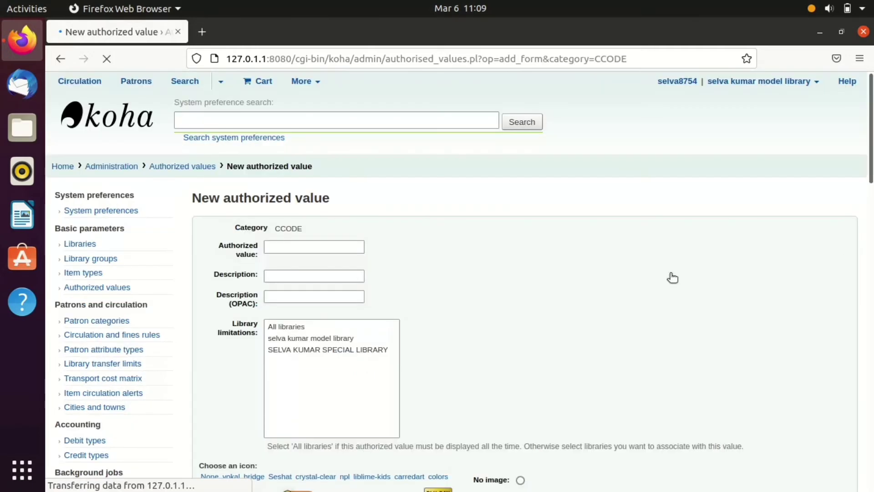
# - Enter authorized value TN with tamil novel as its description and OPAC description
pyautogui.click(293, 241)
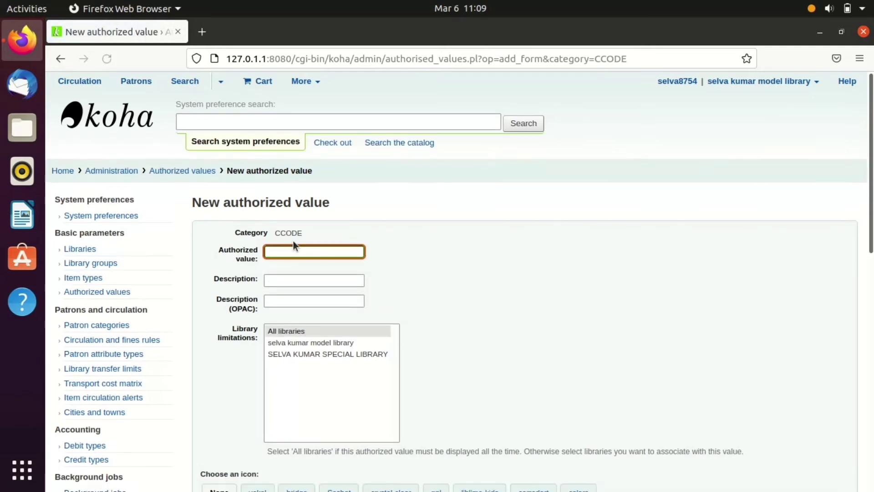
pyautogui.write('TN')
pyautogui.click(283, 279)
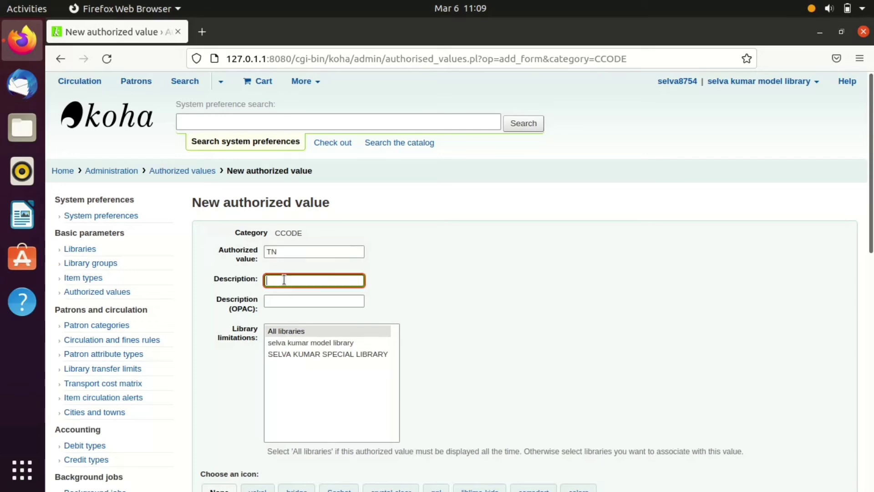
pyautogui.write('tamil novel')
pyautogui.click(282, 303)
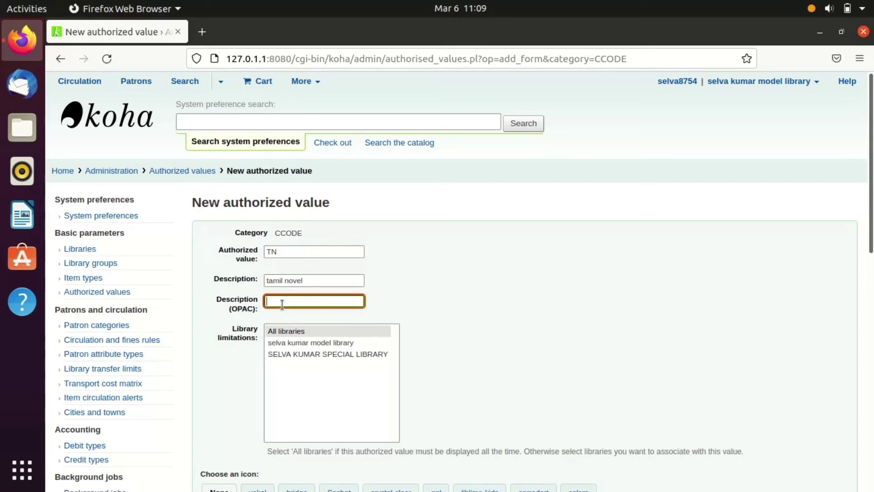
pyautogui.write('tamil novel')
# - Give TN the FICTION book icon from the vokal set and save the new collection value
pyautogui.scroll(-5, 320, 282)
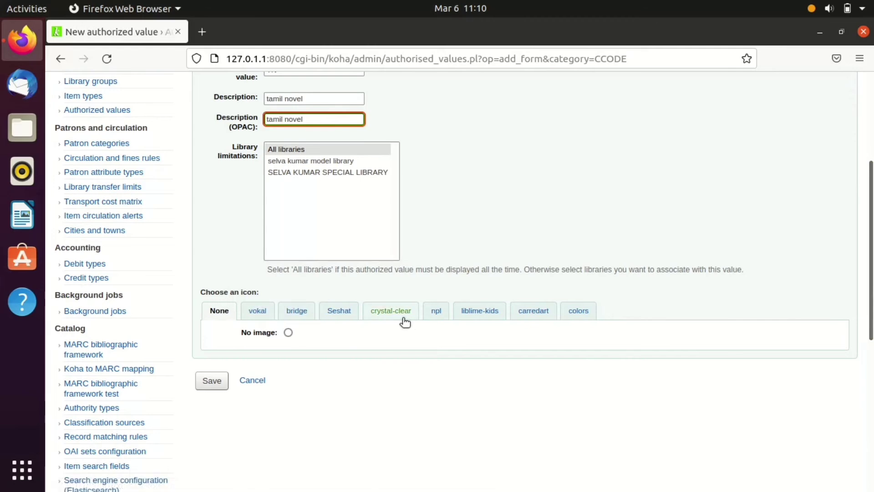
pyautogui.click(495, 310)
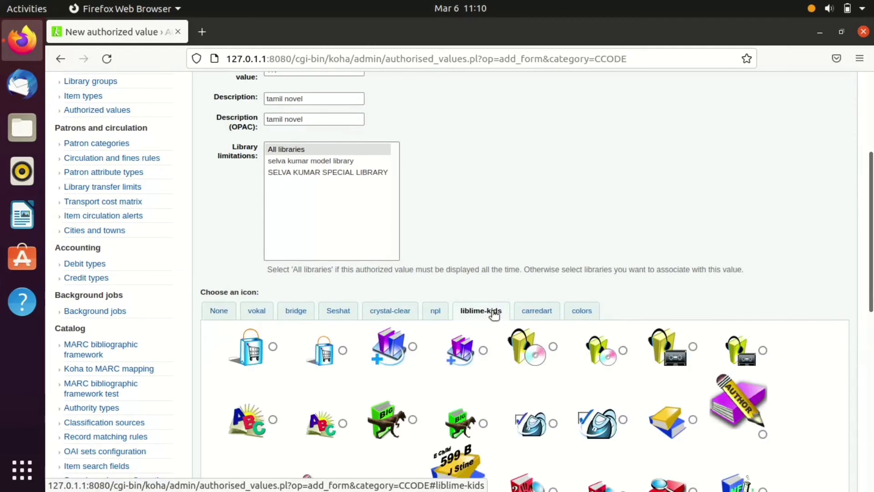
pyautogui.scroll(-4, 872, 319)
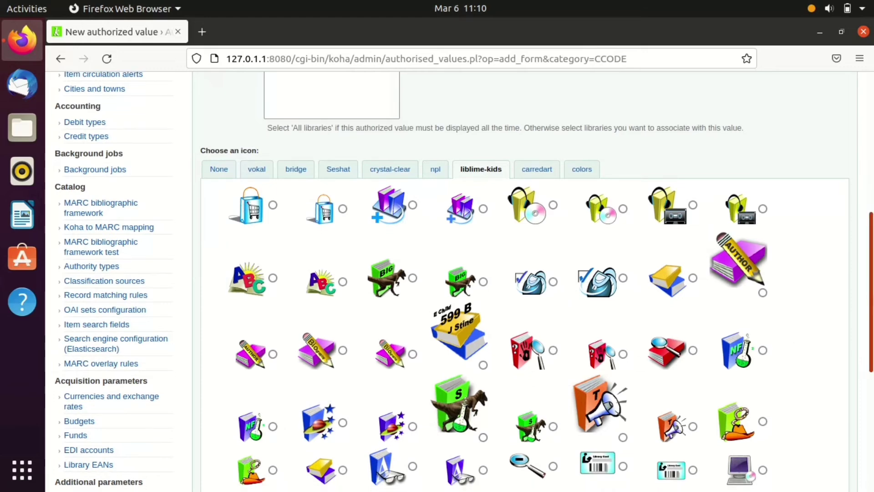
pyautogui.scroll(-3, 810, 332)
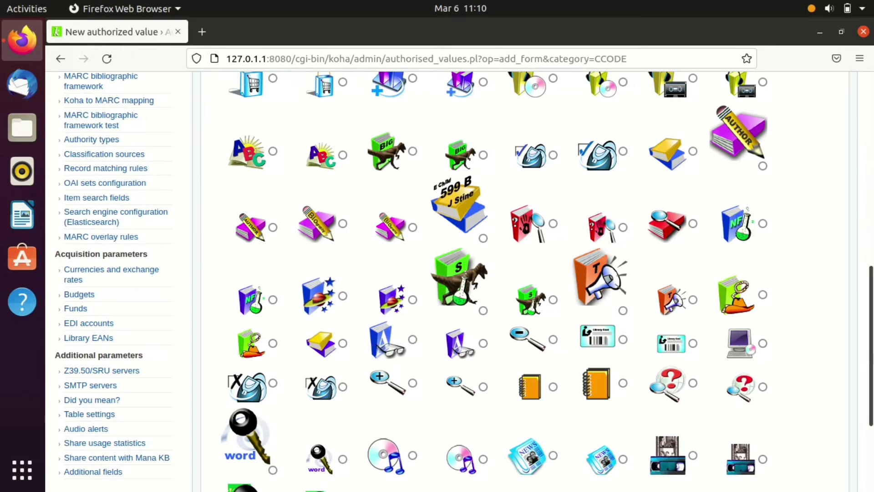
pyautogui.scroll(-3, 859, 313)
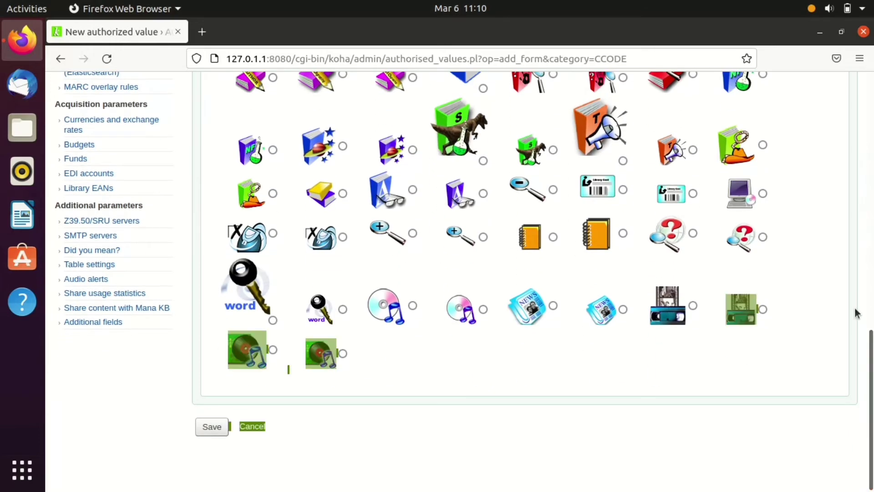
pyautogui.scroll(6, 387, 259)
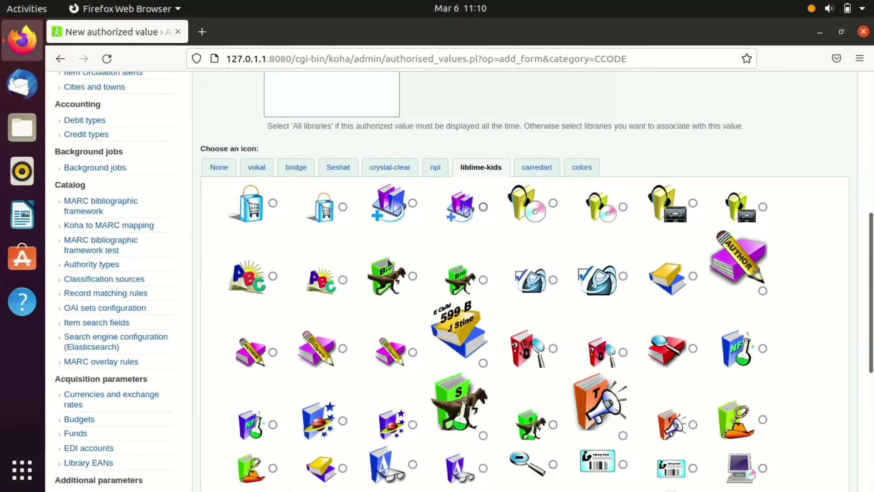
pyautogui.click(539, 166)
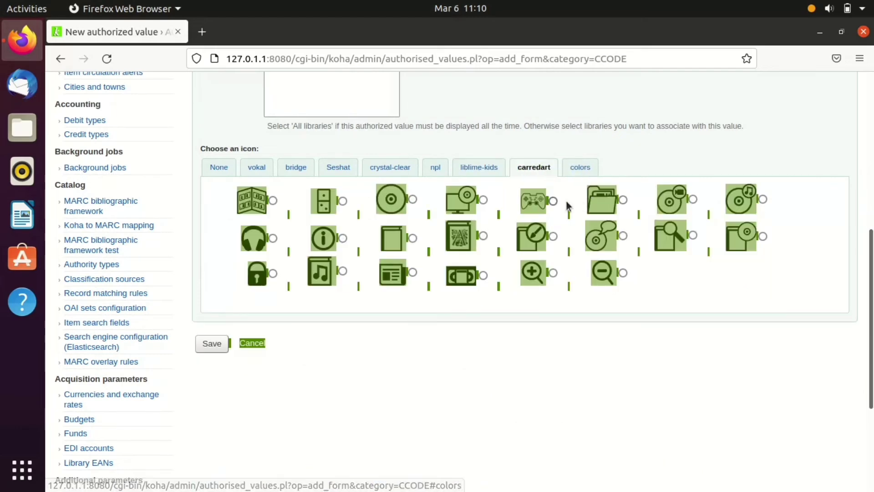
pyautogui.click(254, 168)
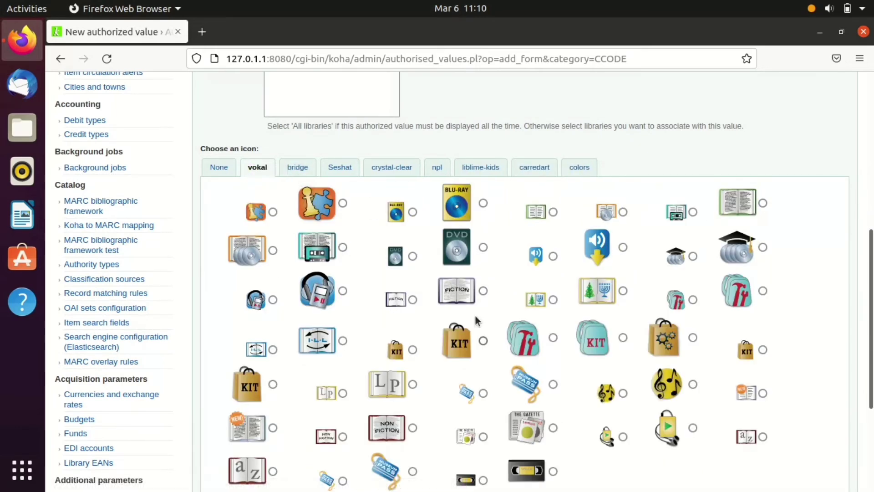
pyautogui.click(483, 291)
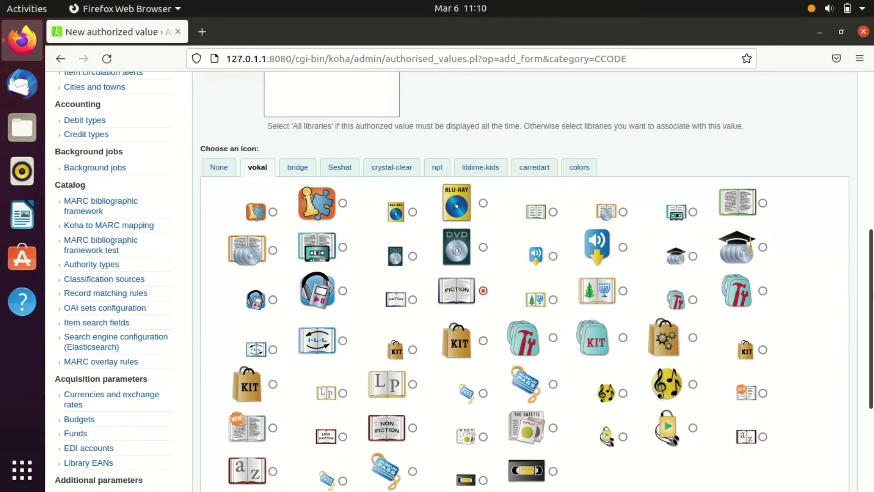
pyautogui.scroll(-5, 373, 439)
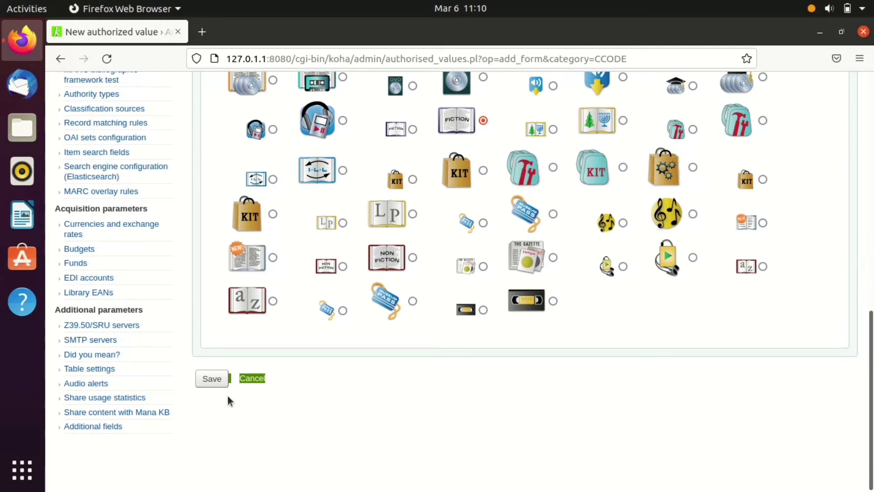
pyautogui.click(210, 382)
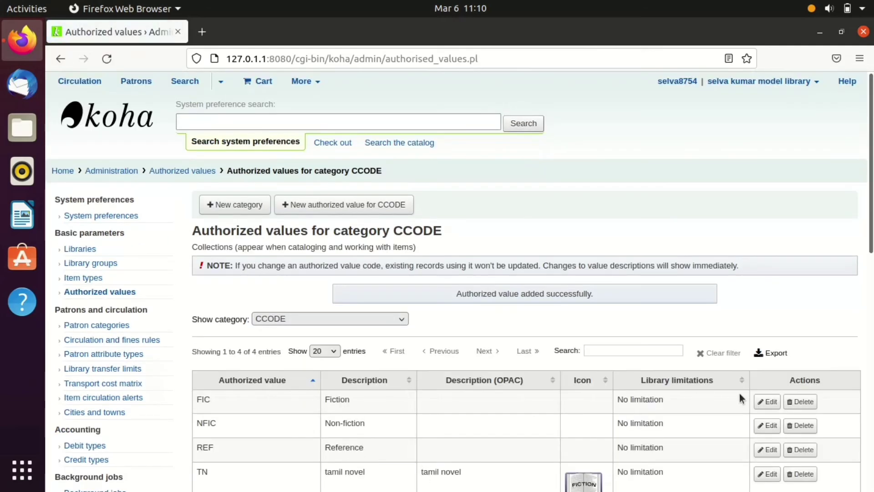
# - Go back from the CCODE values to the Authorized values page listing all 46 categories
pyautogui.scroll(-3, 740, 393)
pyautogui.moveTo(872, 290); pyautogui.dragTo(871, 300)
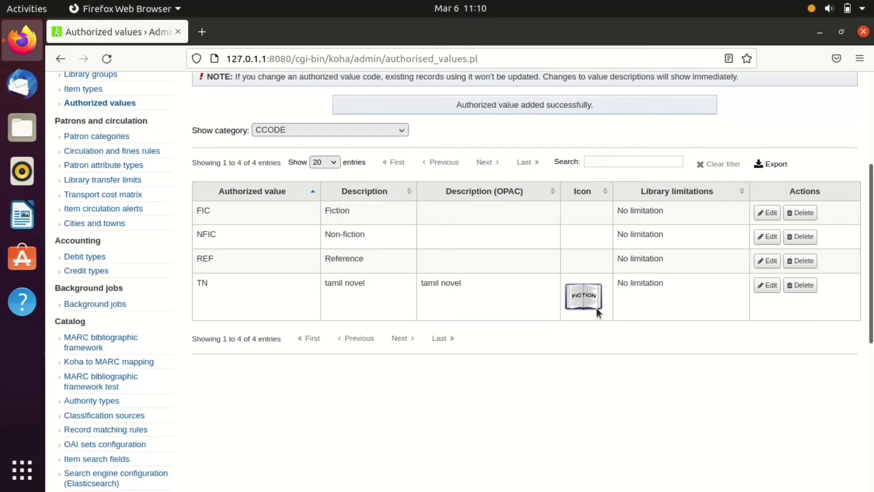
pyautogui.scroll(4, 522, 241)
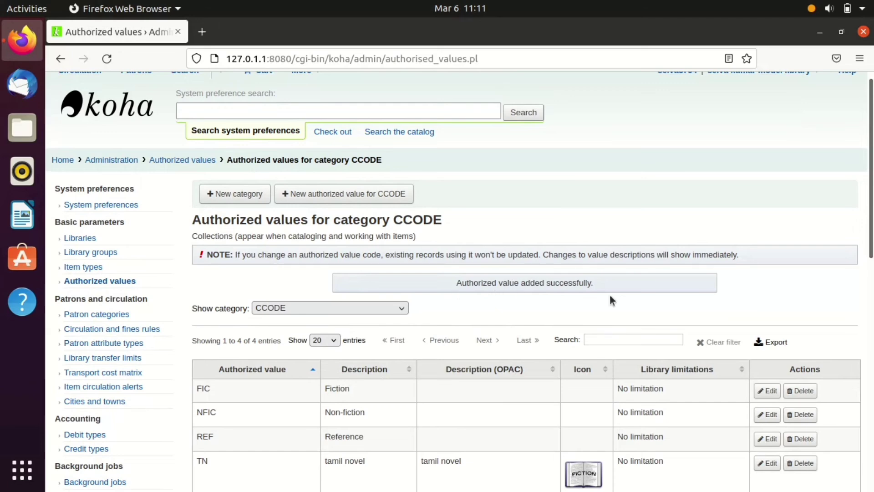
pyautogui.scroll(1, 490, 180)
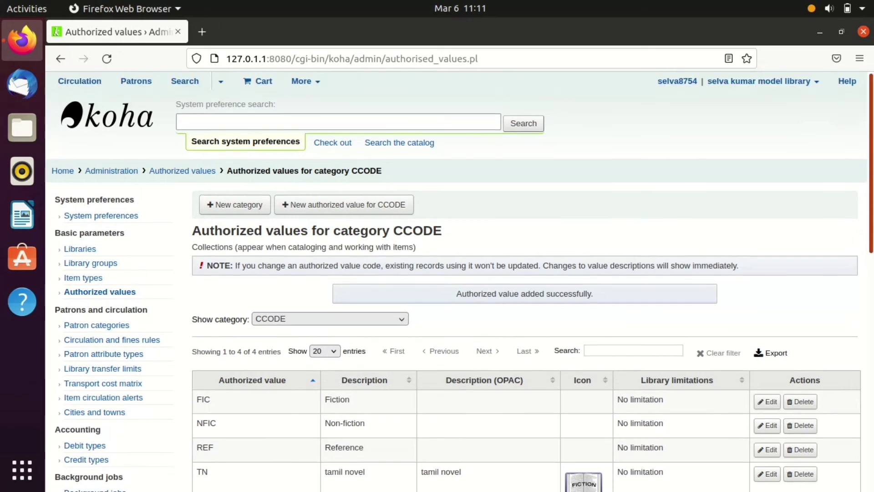
pyautogui.hotkey('alt', 'Left')
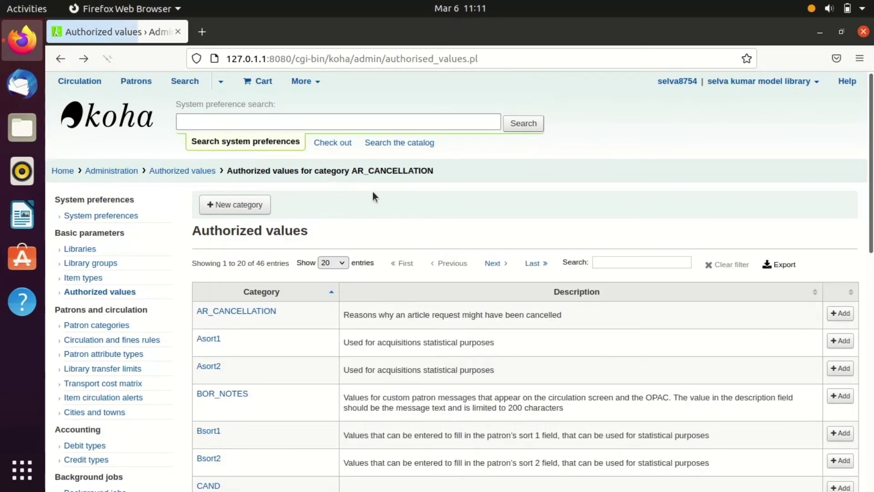
# - Page through the category table to LOC and start a new LOC shelving location value
pyautogui.scroll(-7, 455, 273)
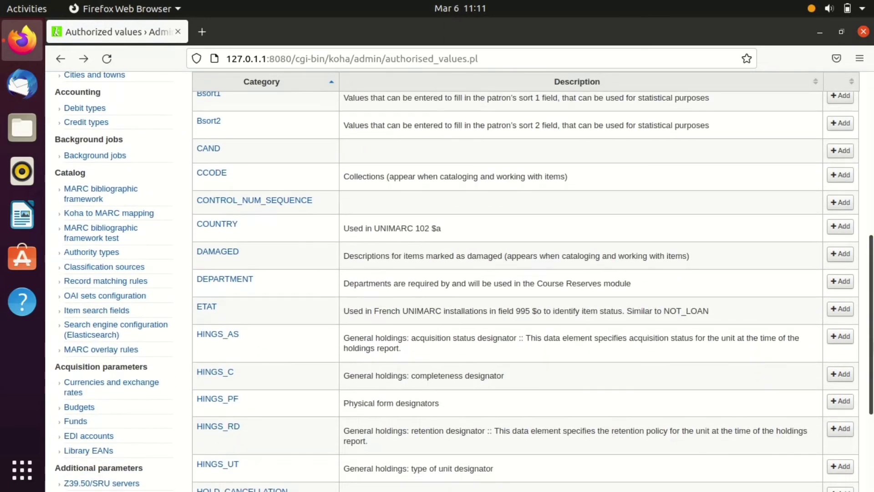
pyautogui.scroll(-4, 455, 273)
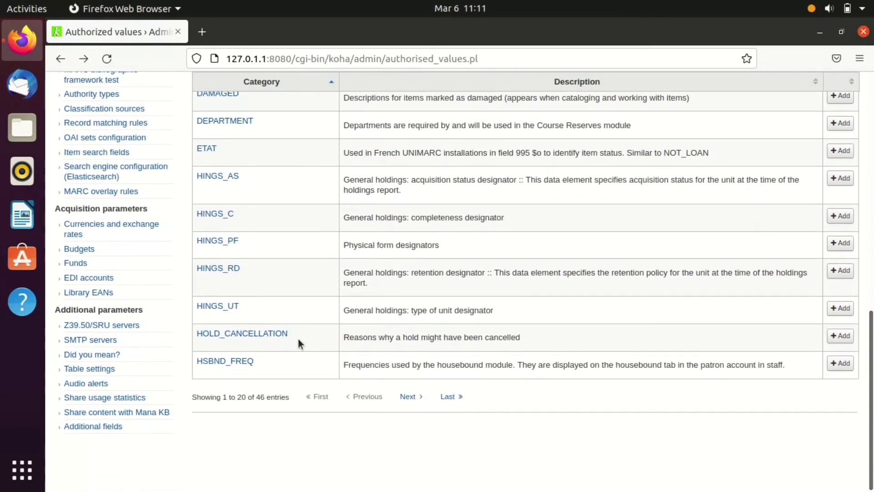
pyautogui.click(451, 397)
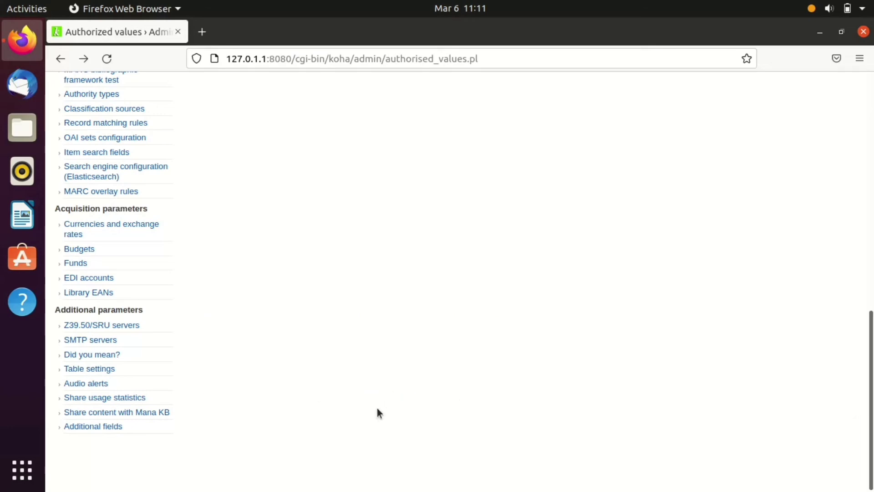
pyautogui.moveTo(867, 413); pyautogui.dragTo(873, 220)
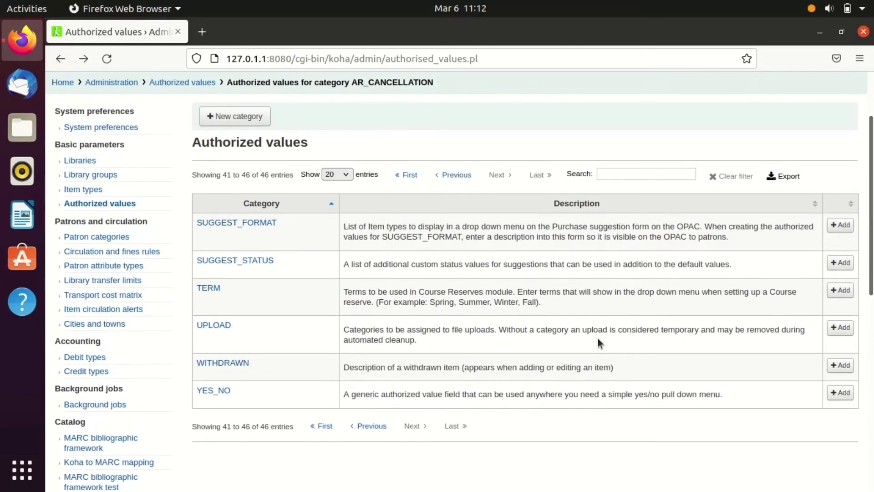
pyautogui.click(370, 426)
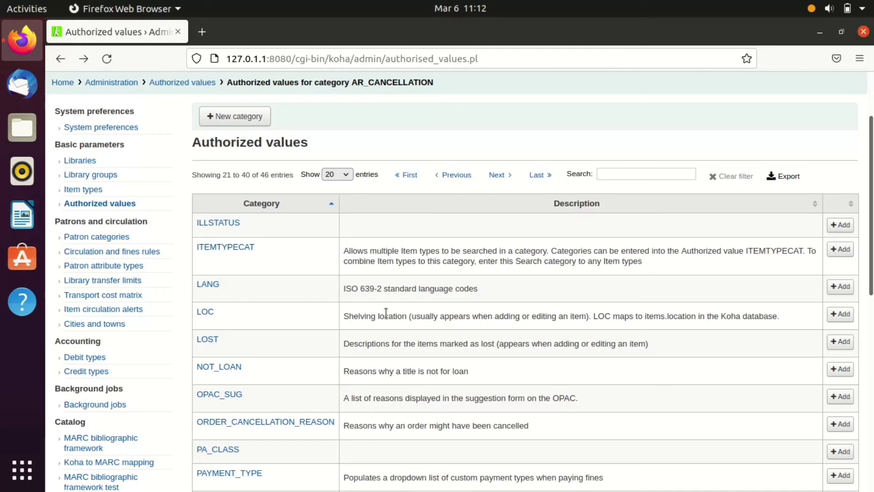
pyautogui.click(840, 315)
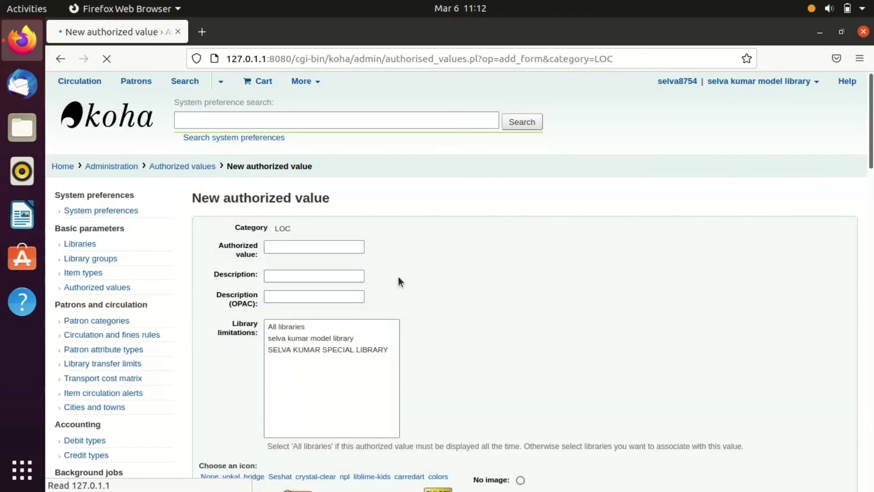
# - Enter value code 'ref' with 'reference' as both the description and OPAC description
pyautogui.click(311, 244)
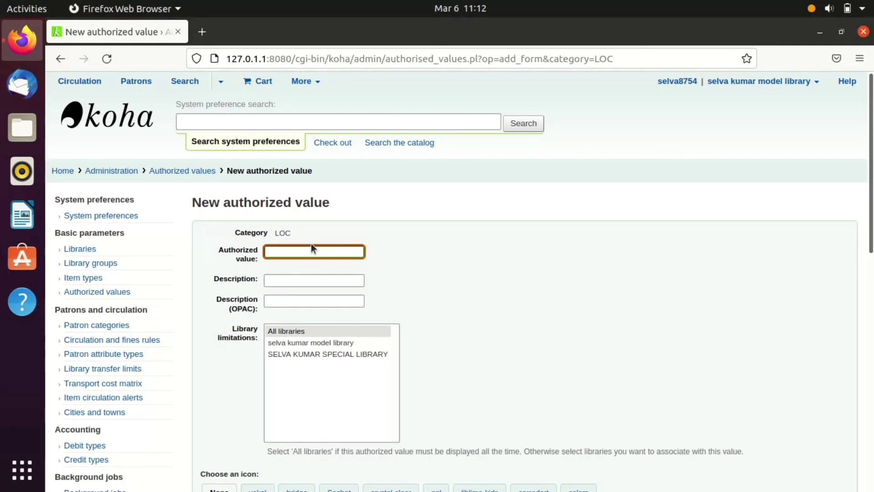
pyautogui.write('ref')
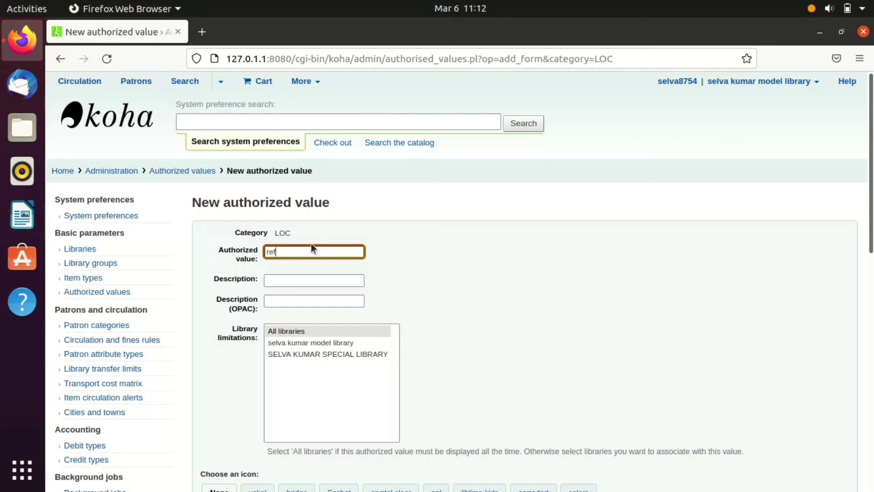
pyautogui.click(308, 286)
pyautogui.write('re')
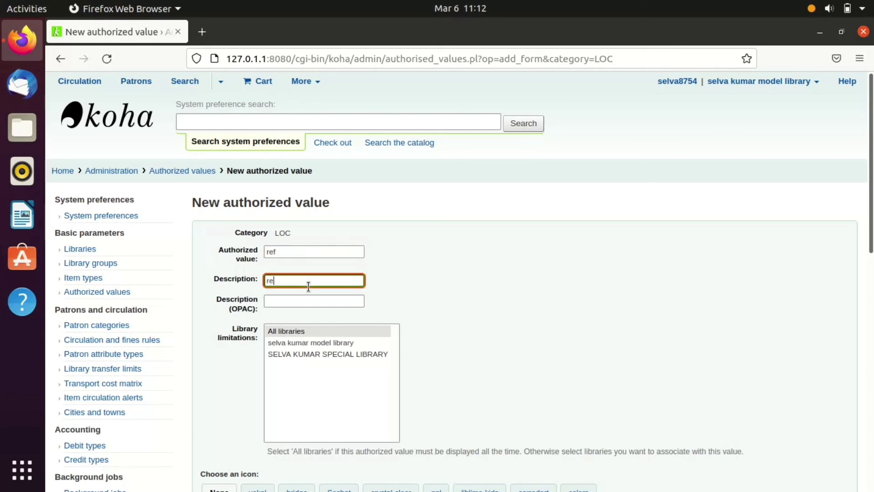
pyautogui.write('ference')
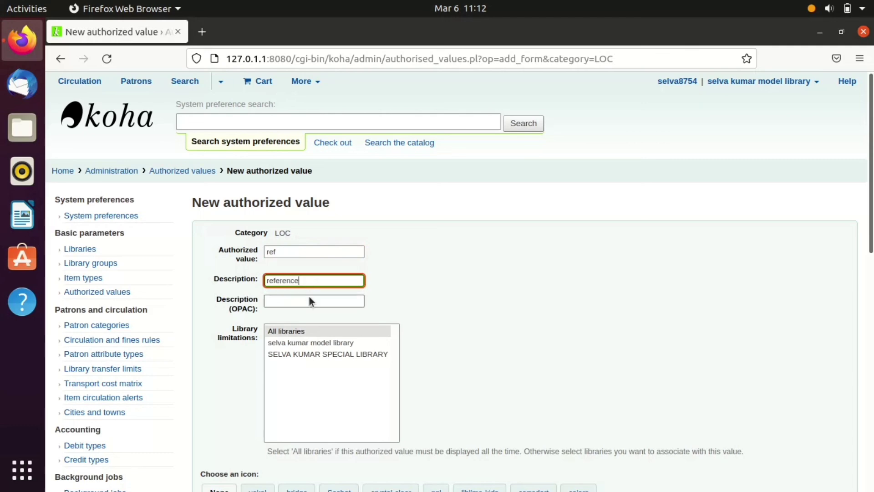
pyautogui.click(300, 302)
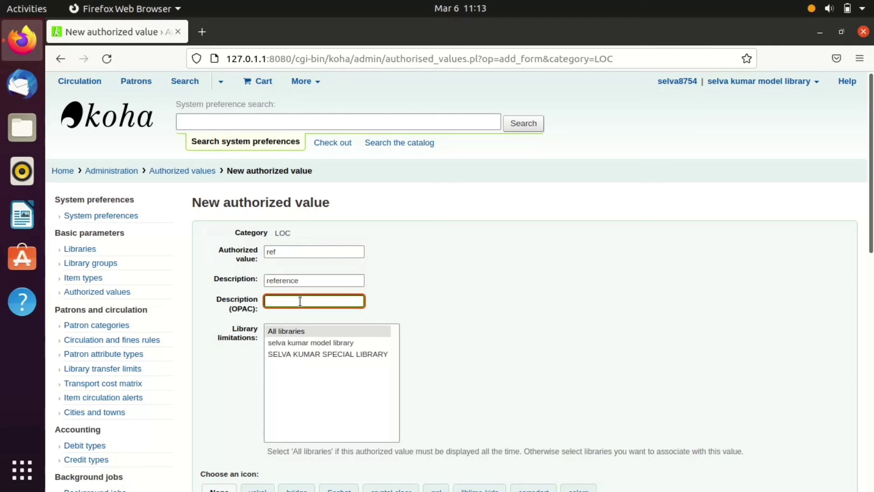
pyautogui.write('reference')
pyautogui.scroll(-4, 278, 300)
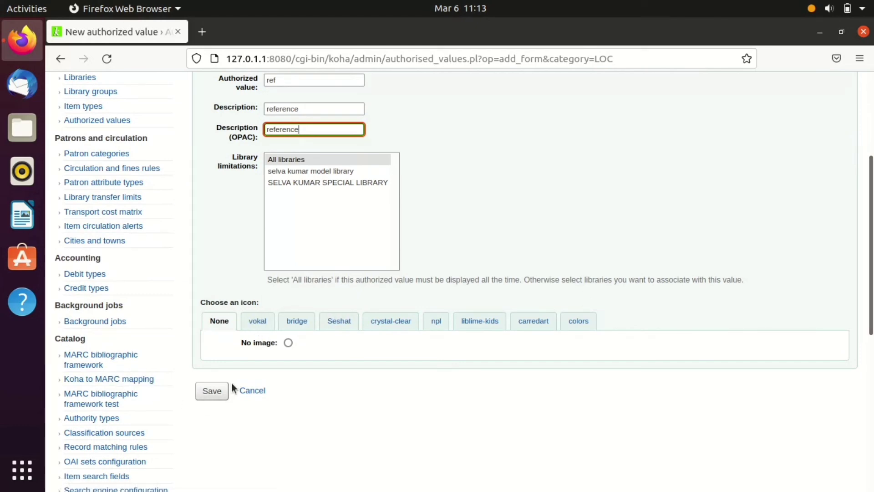
# - Pick the violet-blue colour icon and save ref, which fails as a possible duplicate in LOC
pyautogui.click(578, 321)
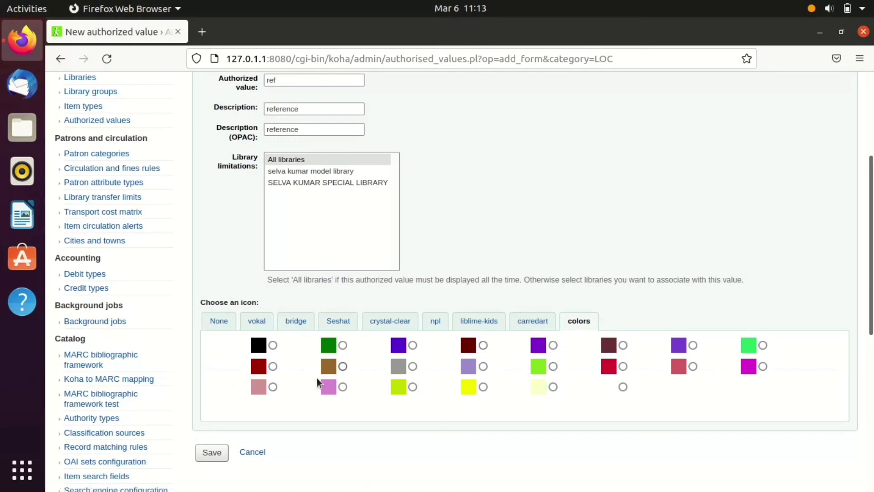
pyautogui.click(413, 345)
pyautogui.click(217, 453)
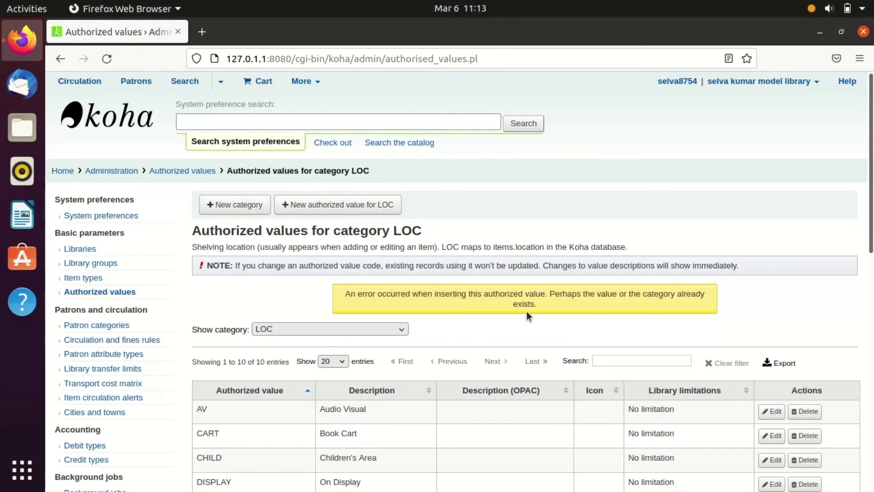
pyautogui.moveTo(872, 207); pyautogui.dragTo(872, 357)
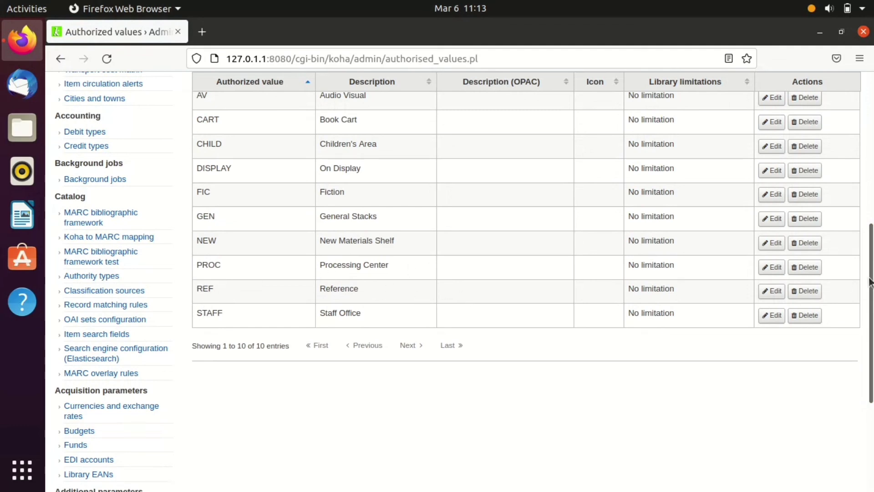
pyautogui.scroll(3, 386, 344)
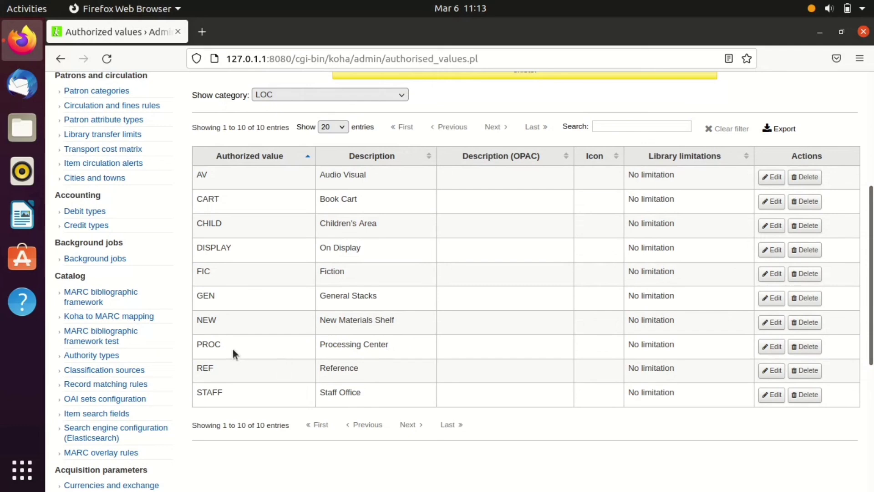